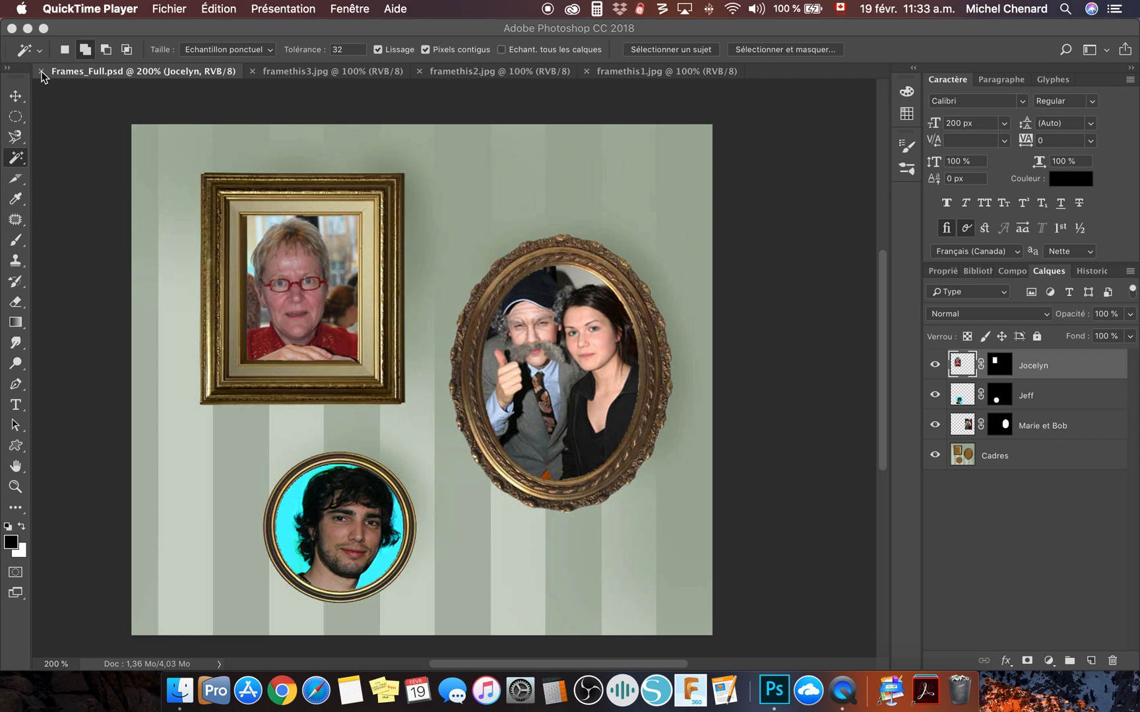
- Close Frames_Full.psd and the three open framethis JPG documents
{"action": "left_click", "coordinate": [41, 72]}
{"action": "left_click", "coordinate": [42, 71]}
{"action": "left_click", "coordinate": [42, 71]}
{"action": "left_click", "coordinate": [42, 71]}
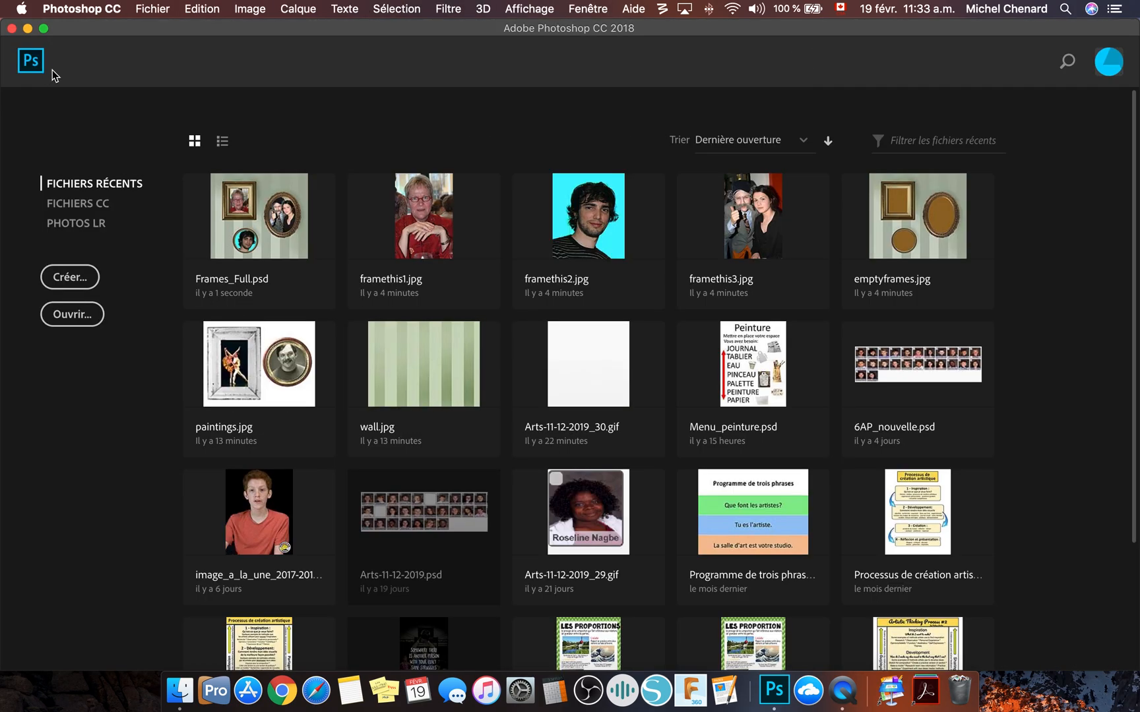
- Open emptyframes.jpg, framethis1.jpg, framethis2.jpg and framethis3.jpg from the ex2 folder, discarding the embedded colour profiles
{"action": "left_click", "coordinate": [160, 15]}
{"action": "left_click", "coordinate": [155, 41]}
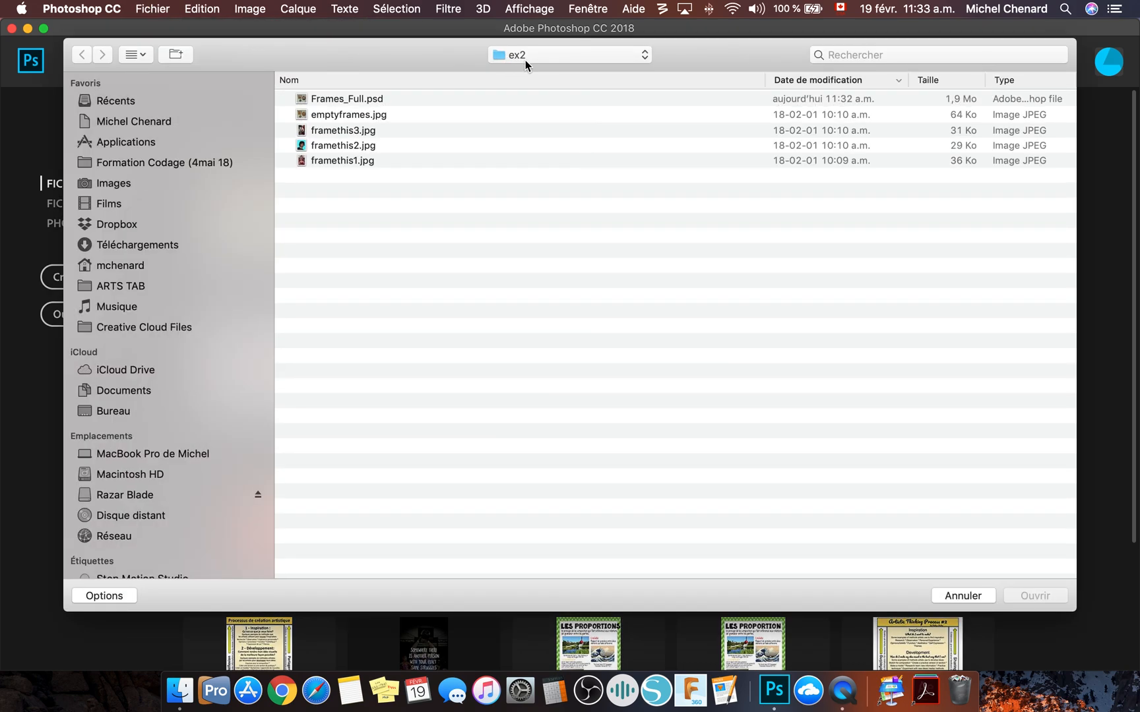
{"action": "left_click_drag", "start_coordinate": [379, 160], "coordinate": [331, 112]}
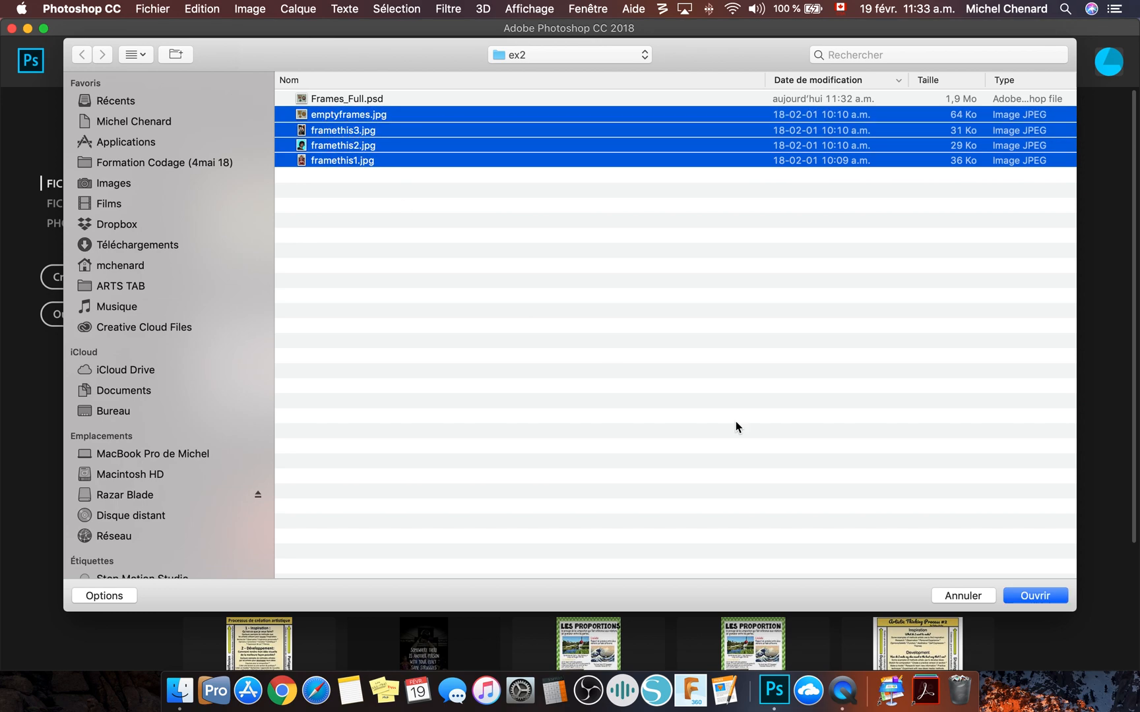
{"action": "left_click", "coordinate": [1021, 595]}
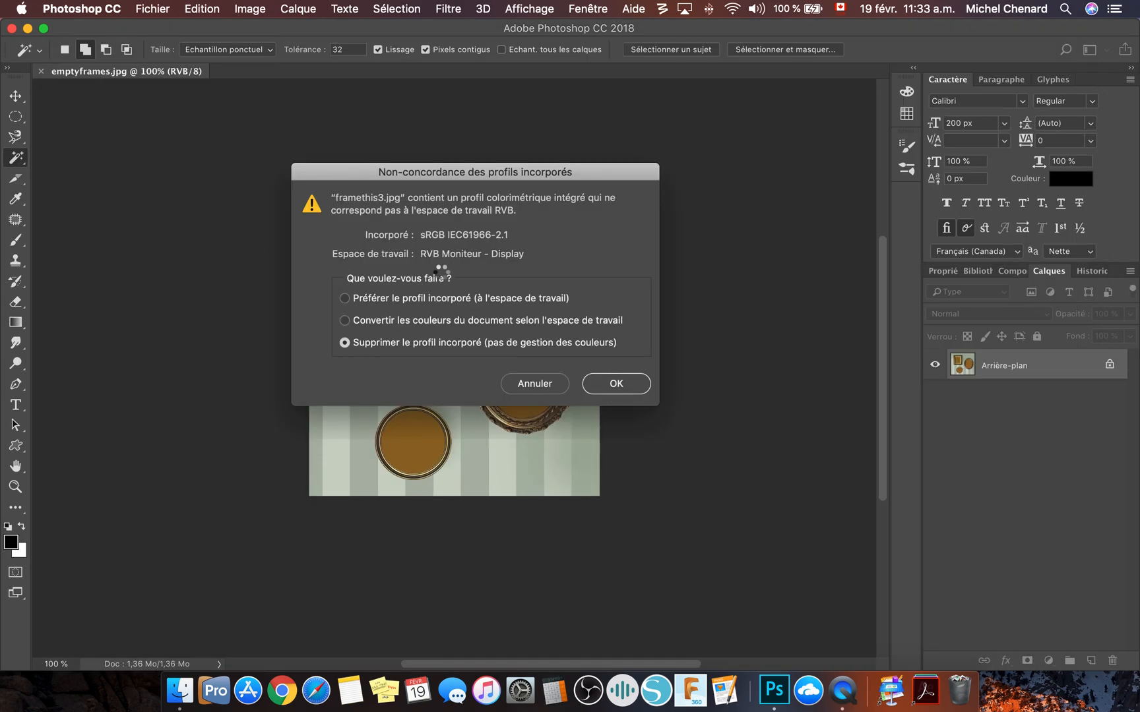
{"action": "left_click", "coordinate": [616, 385]}
{"action": "left_click", "coordinate": [621, 385]}
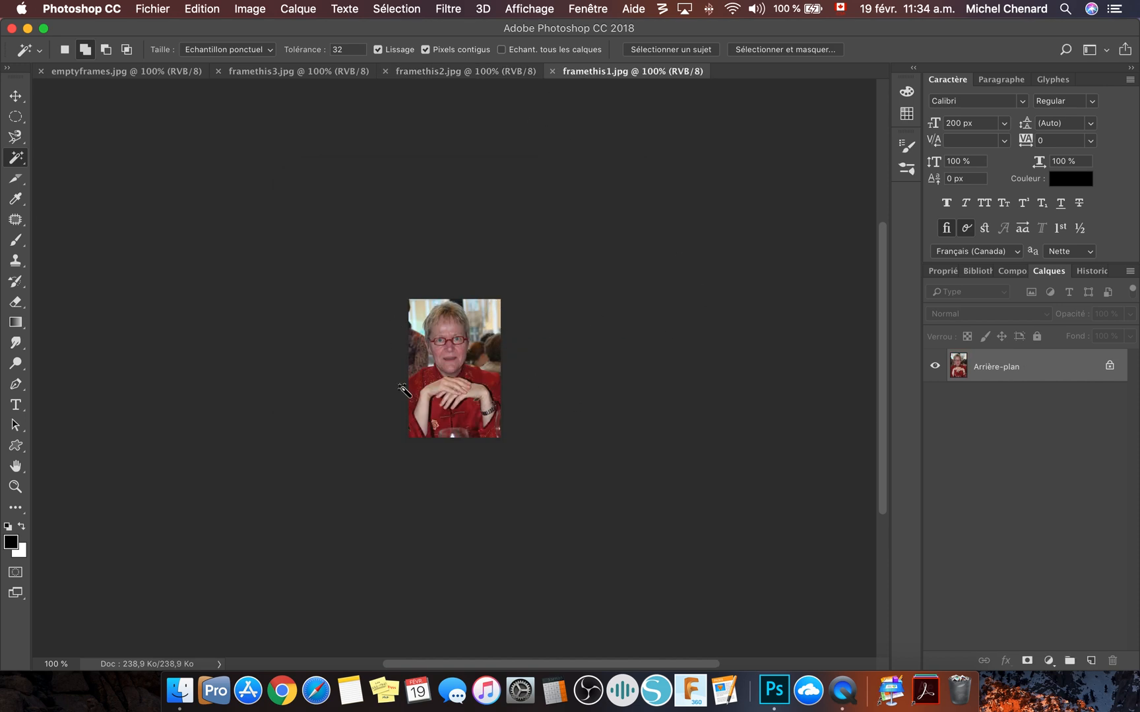
- Examine the three framethis photos and the empty frames image, each at 200% zoom
{"action": "left_click", "coordinate": [498, 70]}
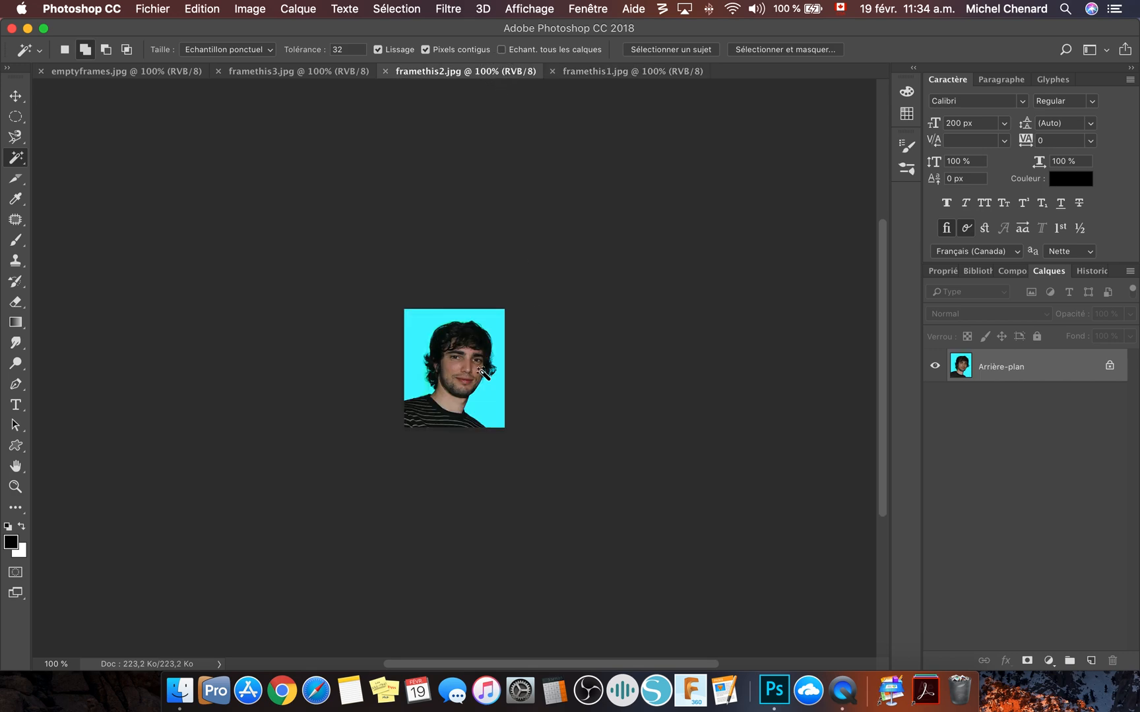
{"action": "left_click", "coordinate": [297, 72]}
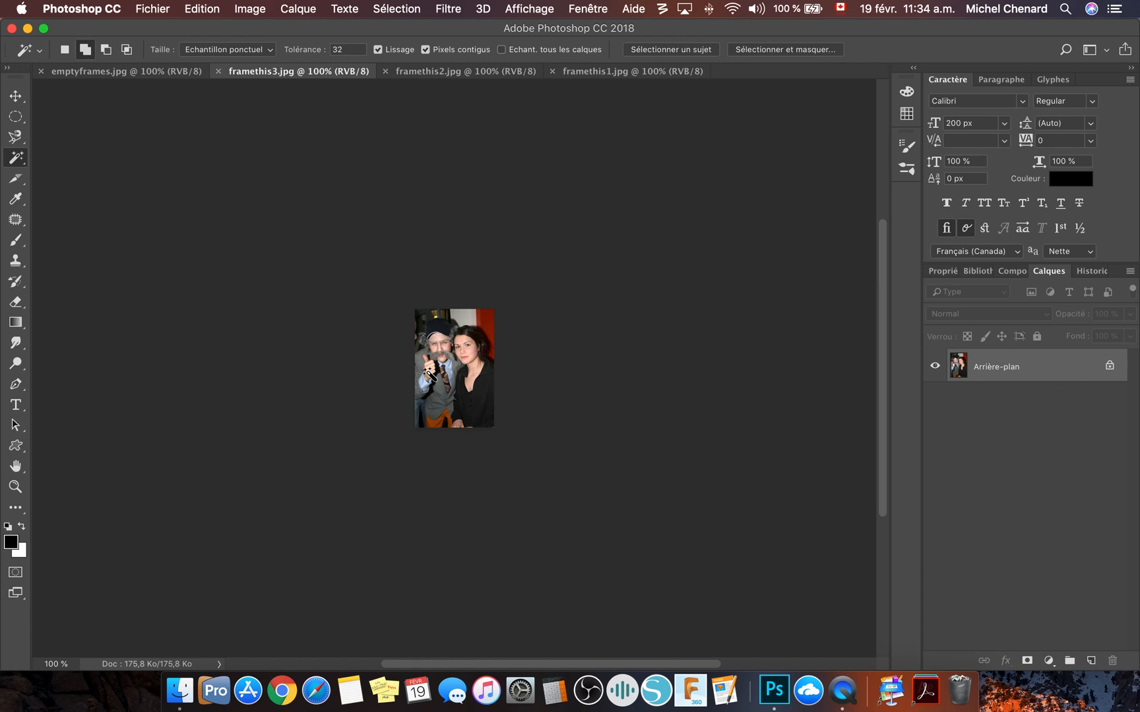
{"action": "key", "text": "z"}
{"action": "left_click", "coordinate": [439, 360]}
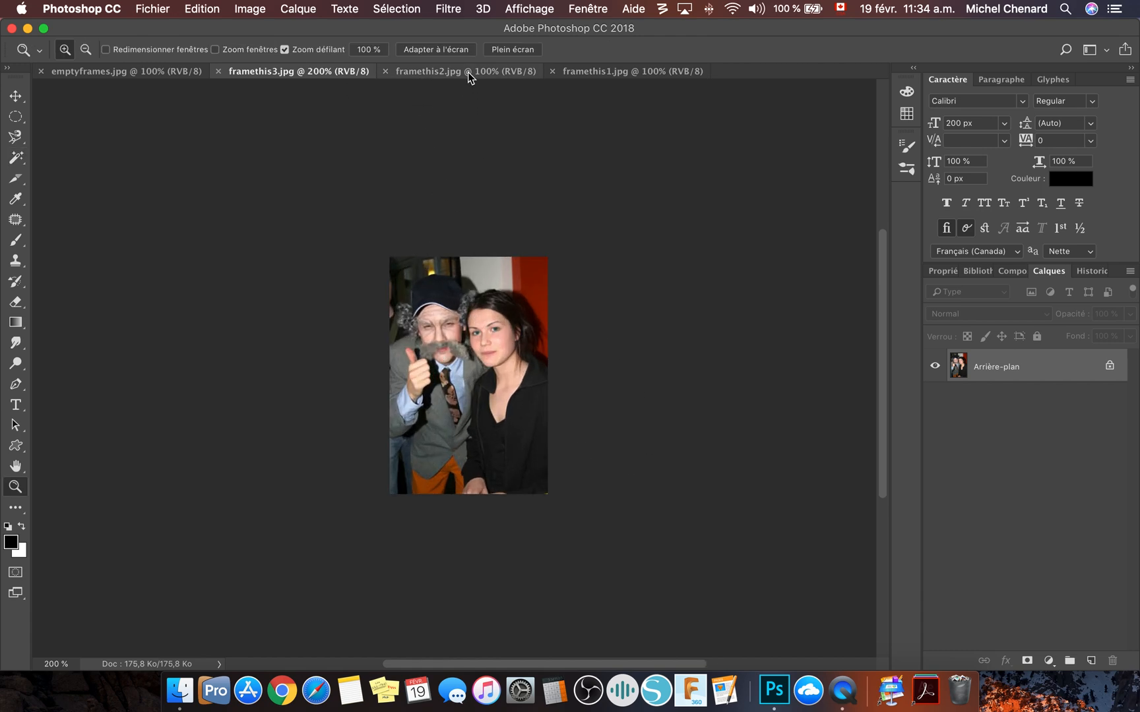
{"action": "left_click", "coordinate": [468, 72]}
{"action": "left_click", "coordinate": [484, 393]}
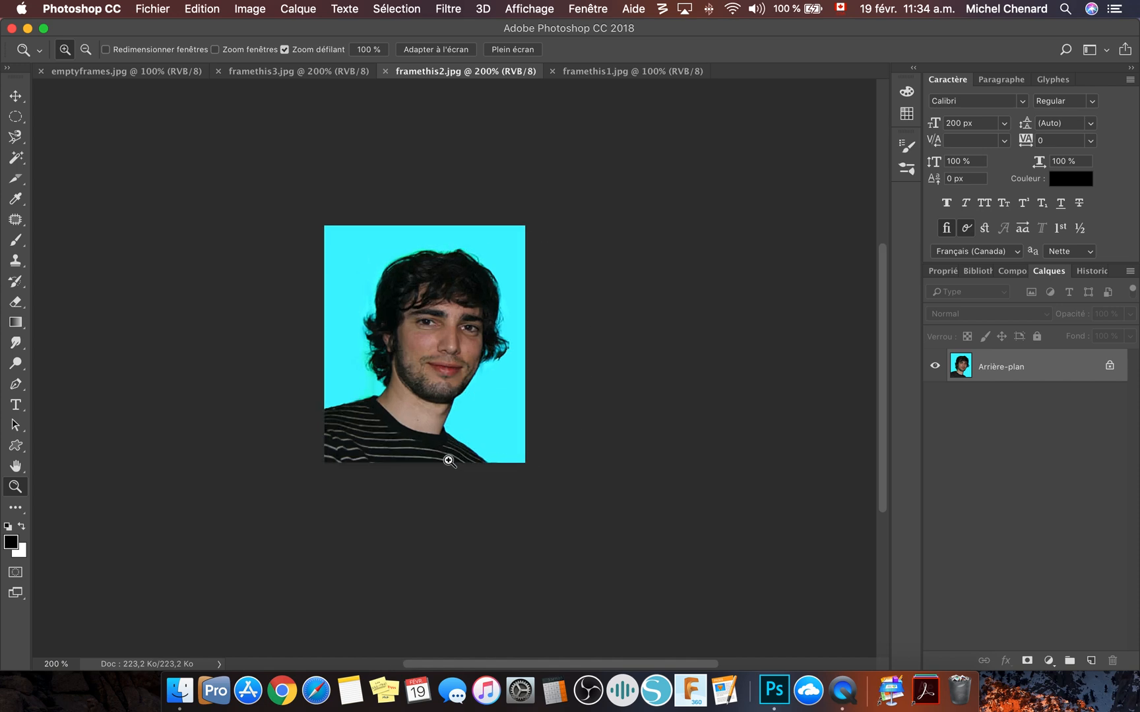
{"action": "left_click", "coordinate": [649, 73]}
{"action": "left_click", "coordinate": [537, 321]}
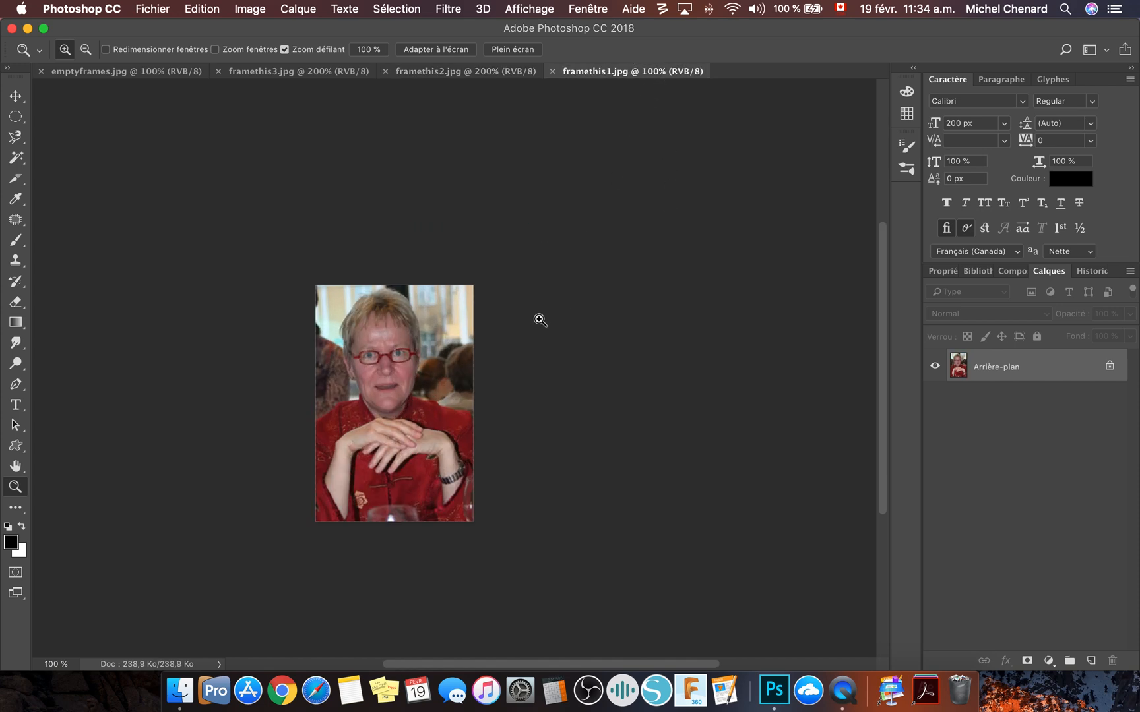
{"action": "left_click_drag", "start_coordinate": [379, 398], "coordinate": [495, 338]}
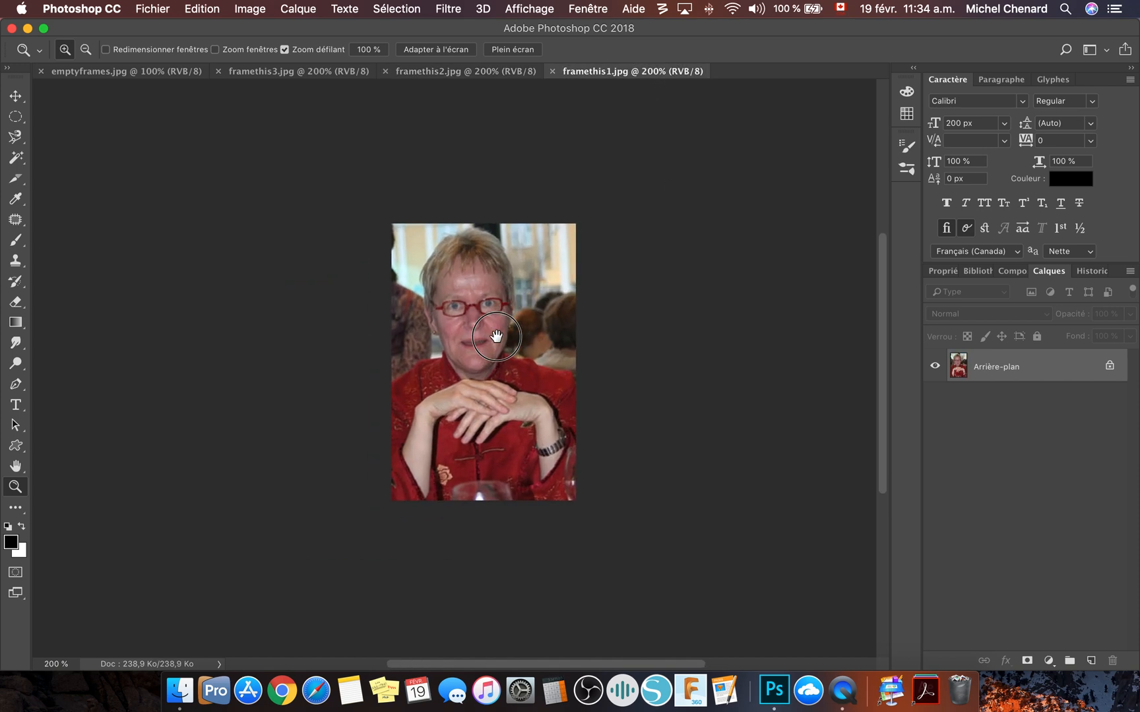
{"action": "left_click", "coordinate": [94, 72]}
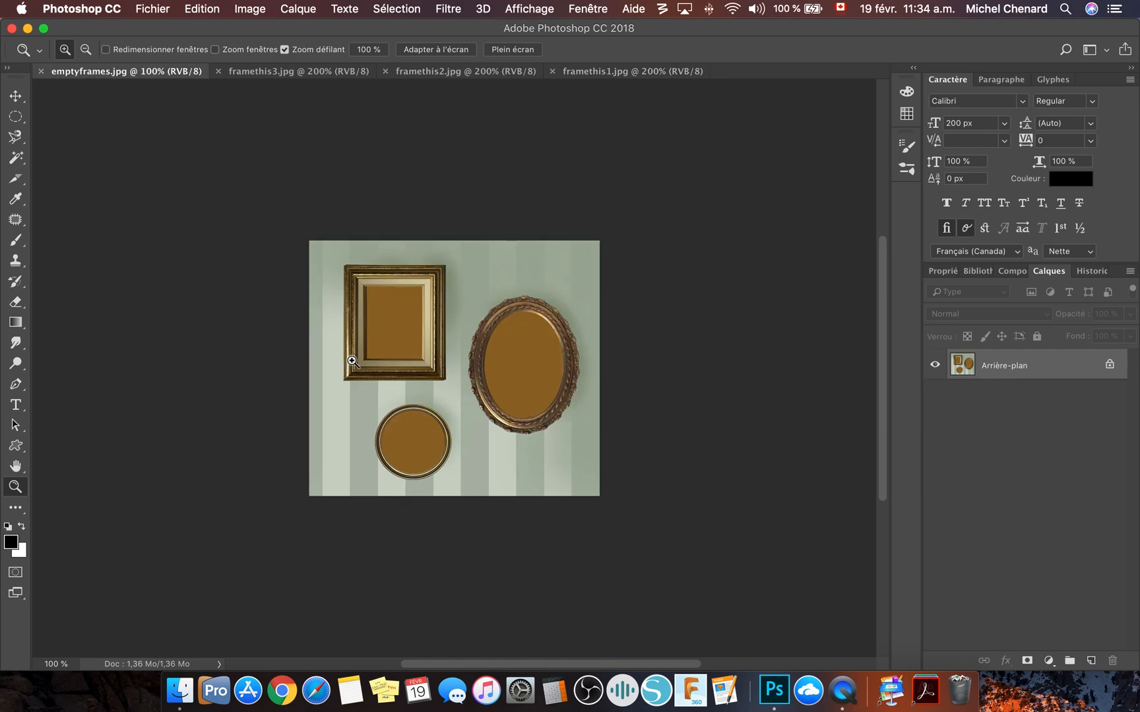
{"action": "left_click", "coordinate": [368, 363]}
{"action": "left_click_drag", "start_coordinate": [565, 356], "coordinate": [494, 358]}
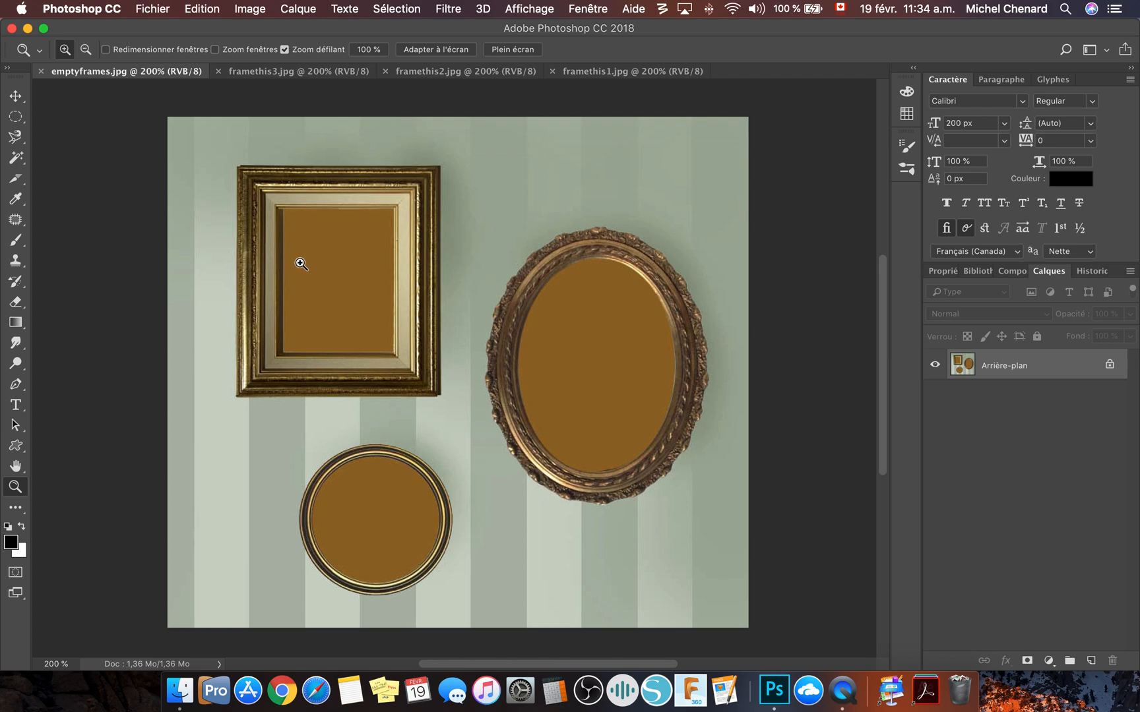
- Copy the whole framethis3.jpg photo into emptyframes.jpg and place it over the oval frame
{"action": "left_click", "coordinate": [265, 71]}
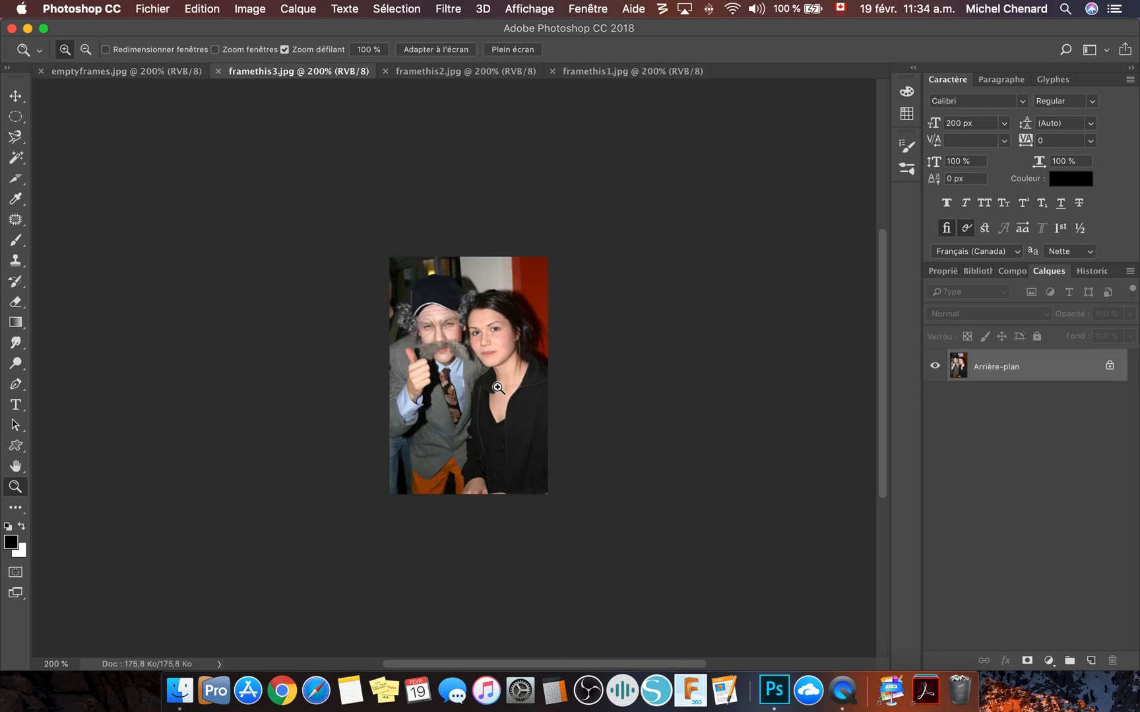
{"action": "key", "text": "super+a"}
{"action": "left_click", "coordinate": [179, 73]}
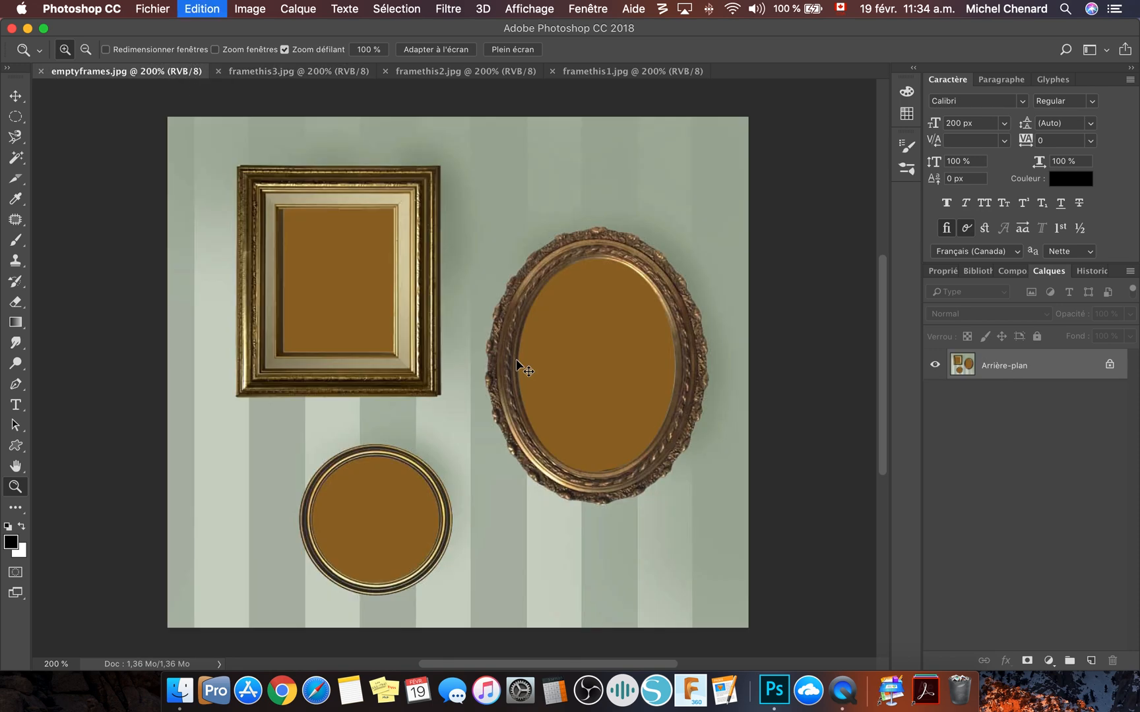
{"action": "key", "text": "super+v"}
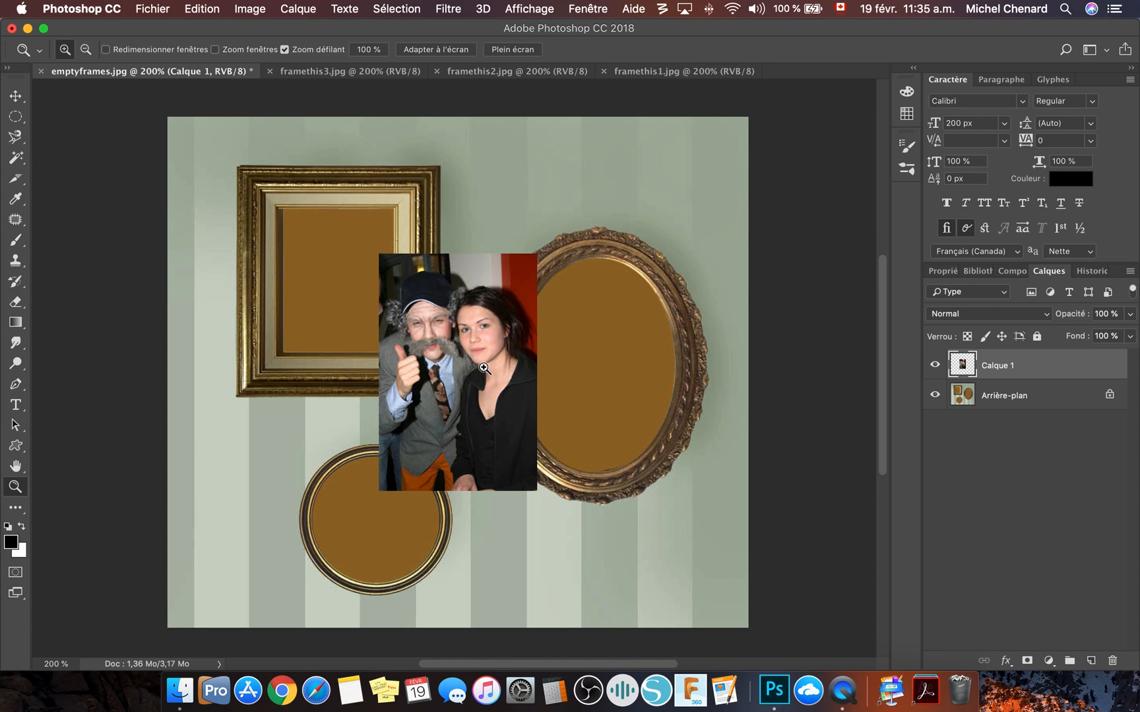
{"action": "left_click_drag", "start_coordinate": [448, 356], "coordinate": [592, 356]}
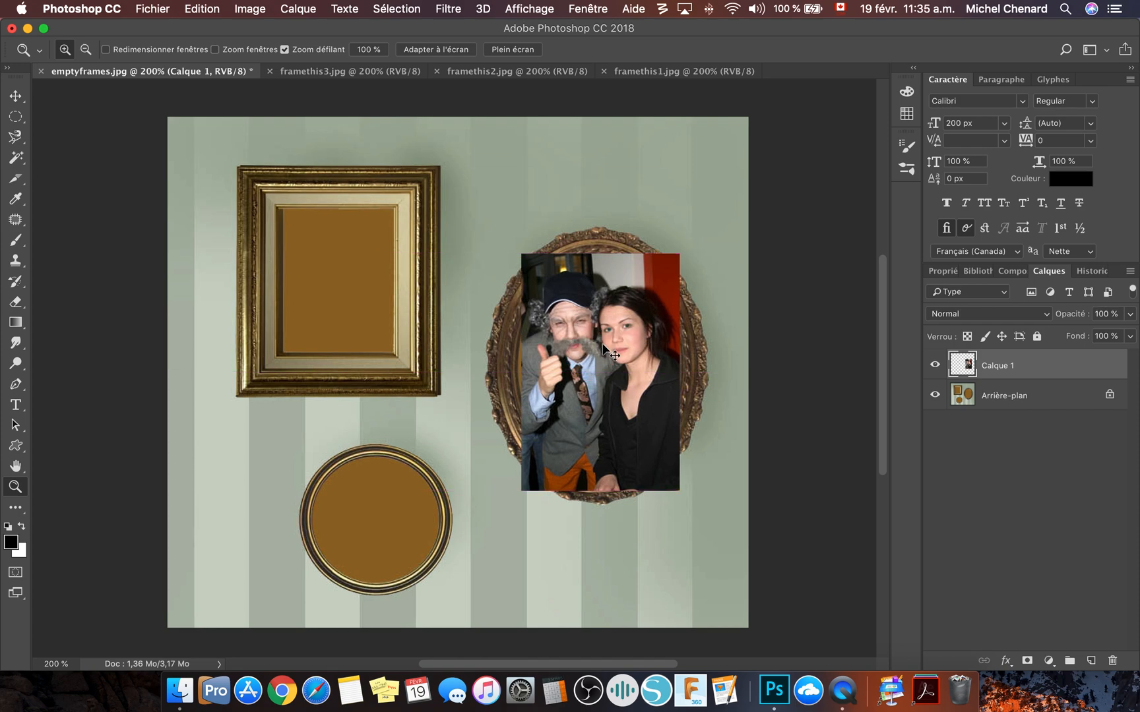
- Scale the couple photo to about 103.5% with Free Transform so it covers the oval frame's opening
{"action": "key", "text": "super+t"}
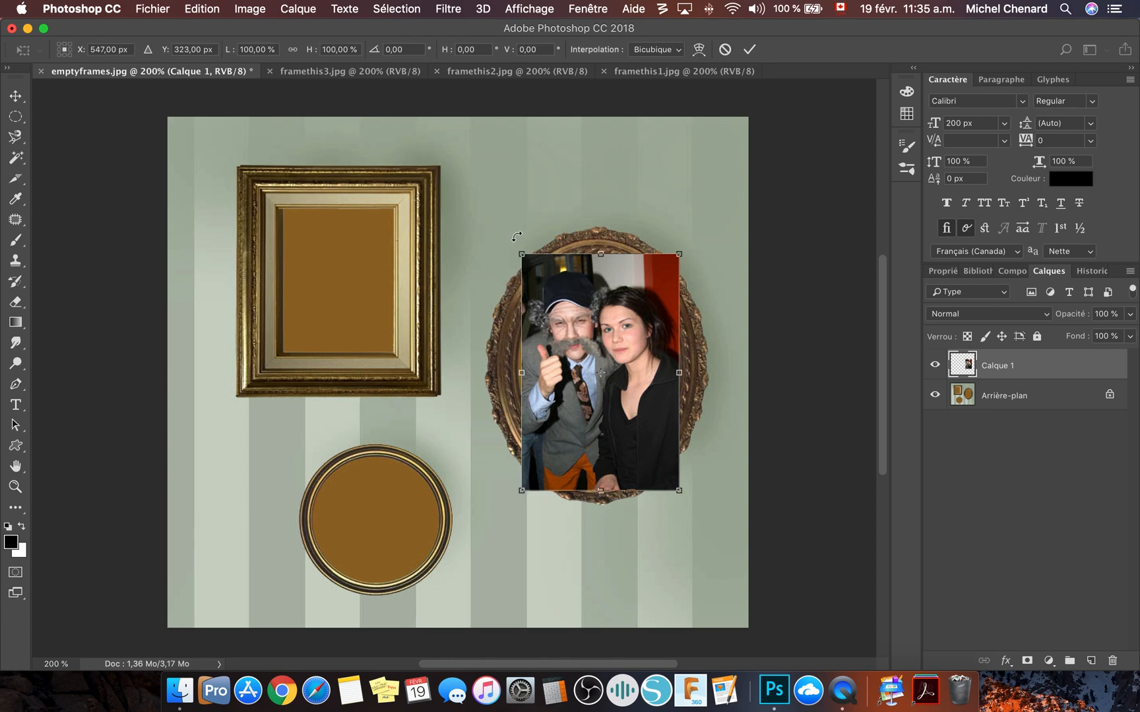
{"action": "left_click_drag", "start_coordinate": [681, 254], "coordinate": [653, 276]}
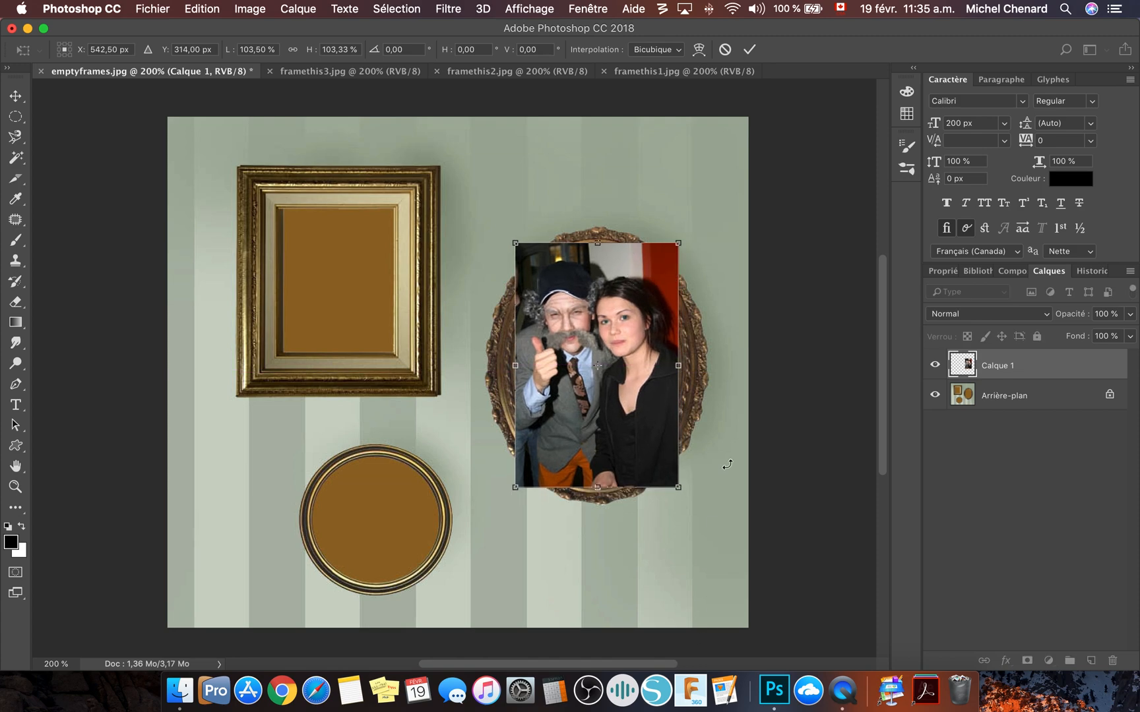
{"action": "left_click", "coordinate": [750, 50]}
{"action": "key", "text": "z"}
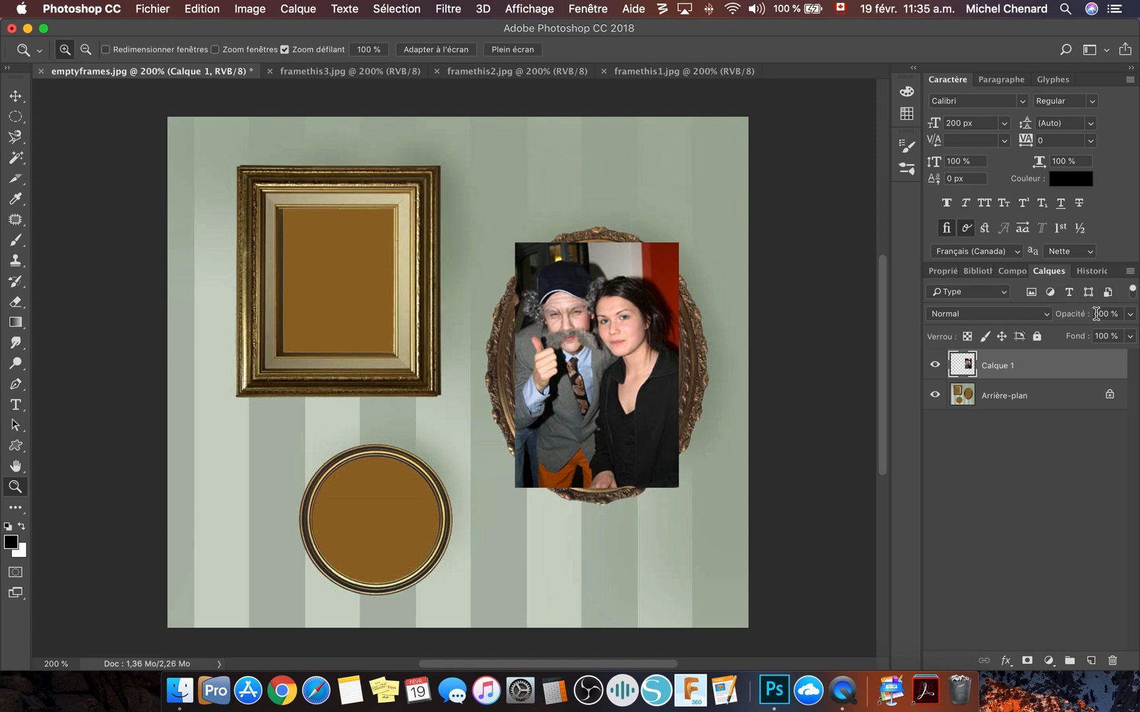
- Check the couple photo's fit over the oval frame by lowering its layer opacity to 47%, and restore it to 100%
{"action": "left_click", "coordinate": [1130, 314]}
{"action": "left_click_drag", "start_coordinate": [1112, 335], "coordinate": [1090, 334]}
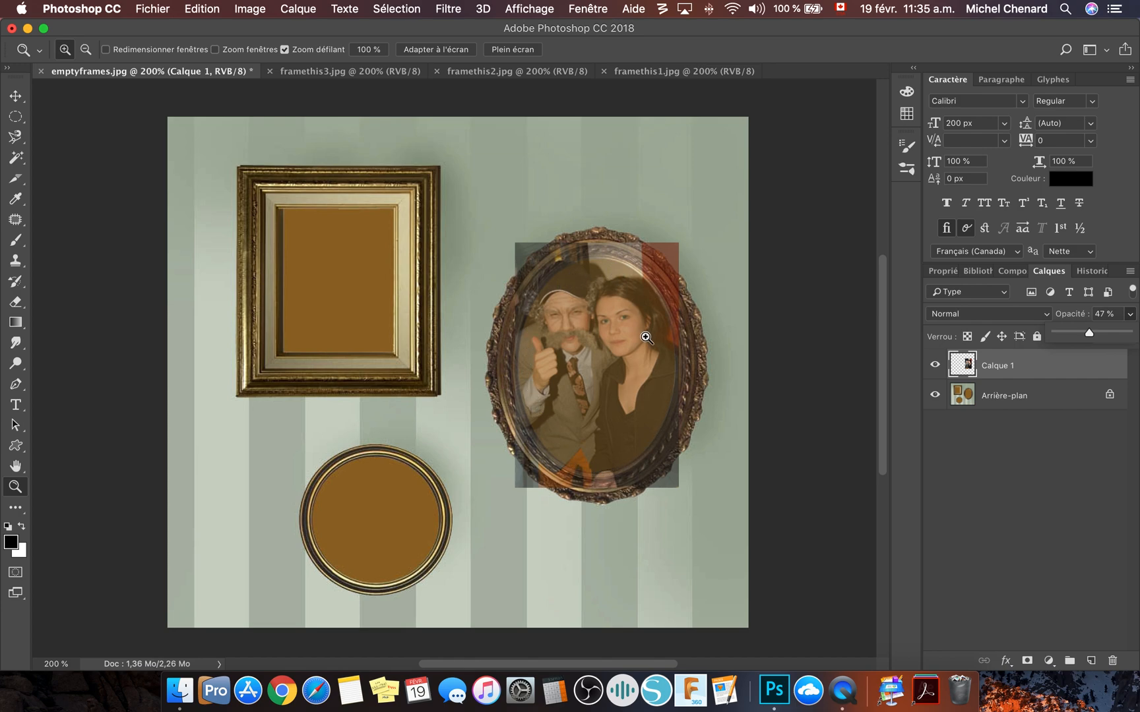
{"action": "left_click_drag", "start_coordinate": [1091, 332], "coordinate": [1130, 333]}
{"action": "left_click", "coordinate": [1027, 454]}
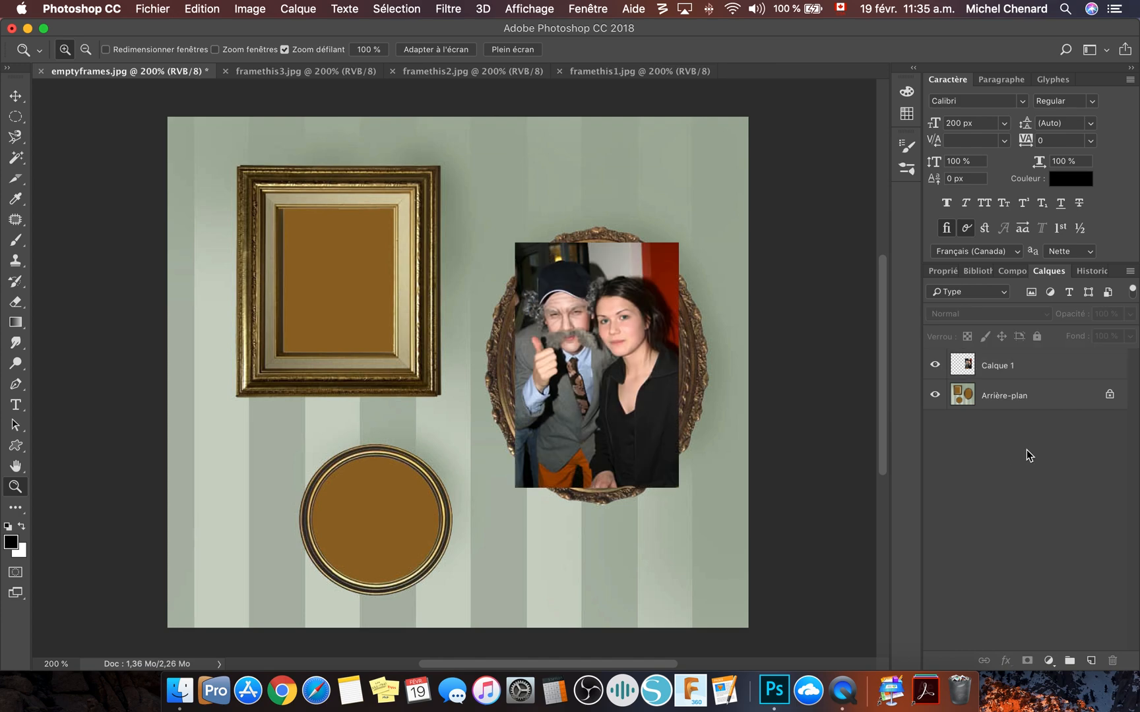
- Hide the couple photo's layer and select the brown interior of the oval frame on the background layer with the Magic Wand
{"action": "left_click", "coordinate": [934, 366]}
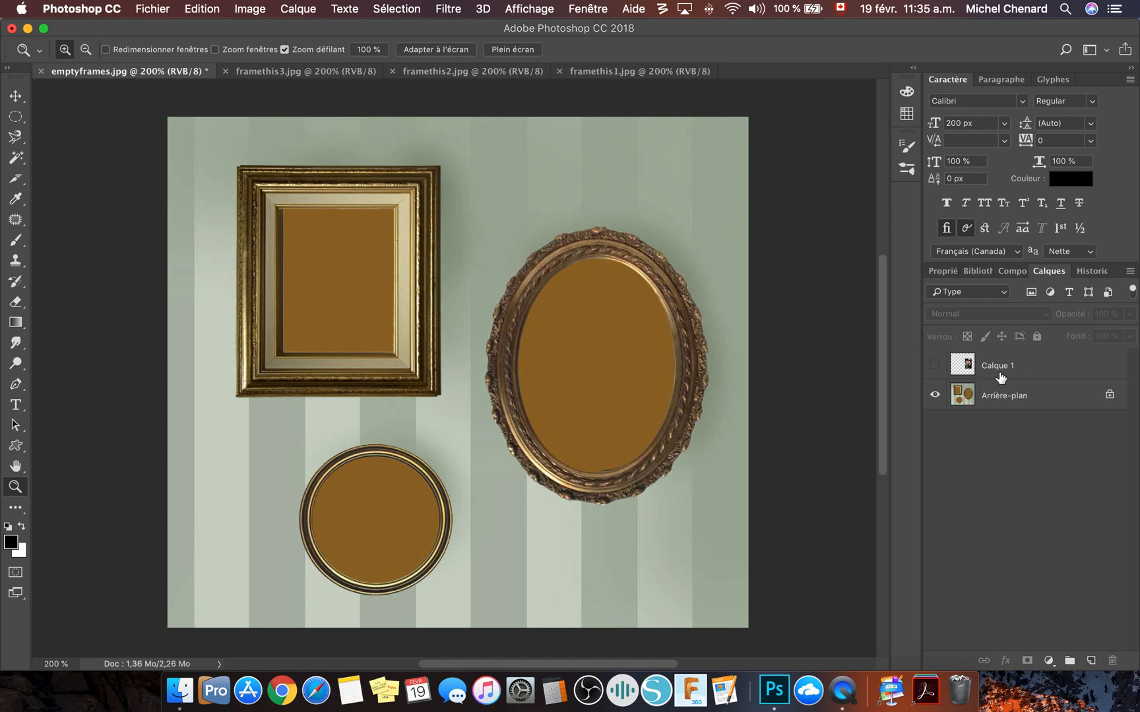
{"action": "left_click", "coordinate": [967, 396]}
{"action": "left_click", "coordinate": [967, 395]}
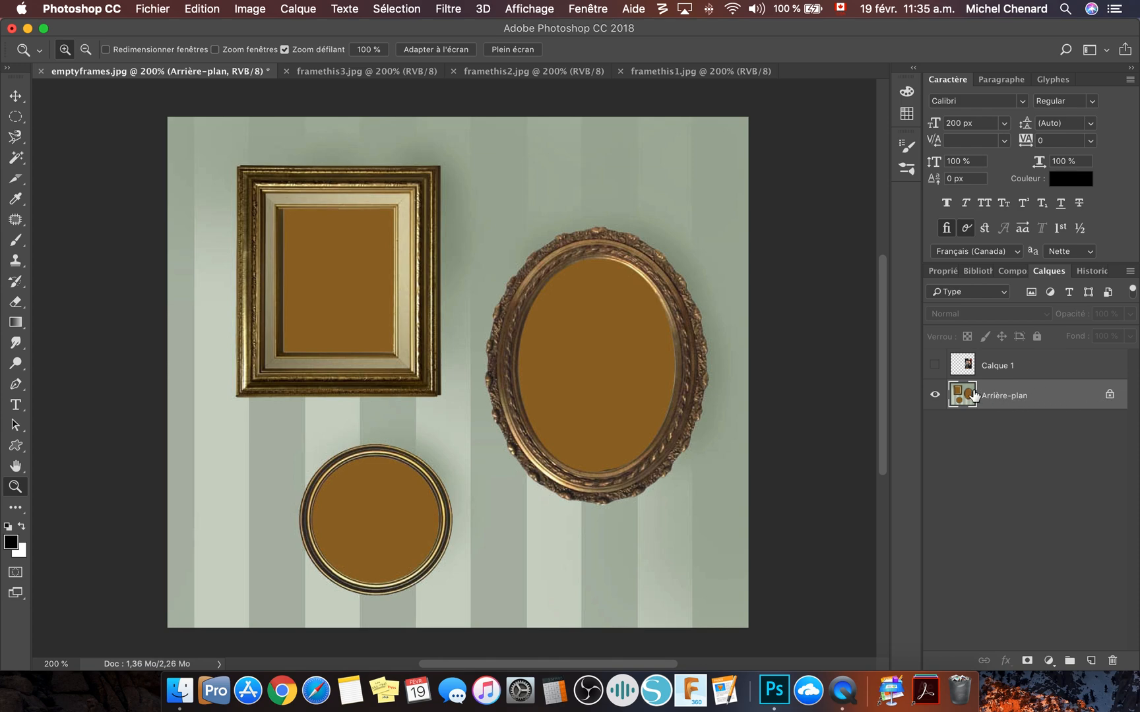
{"action": "left_click", "coordinate": [17, 159]}
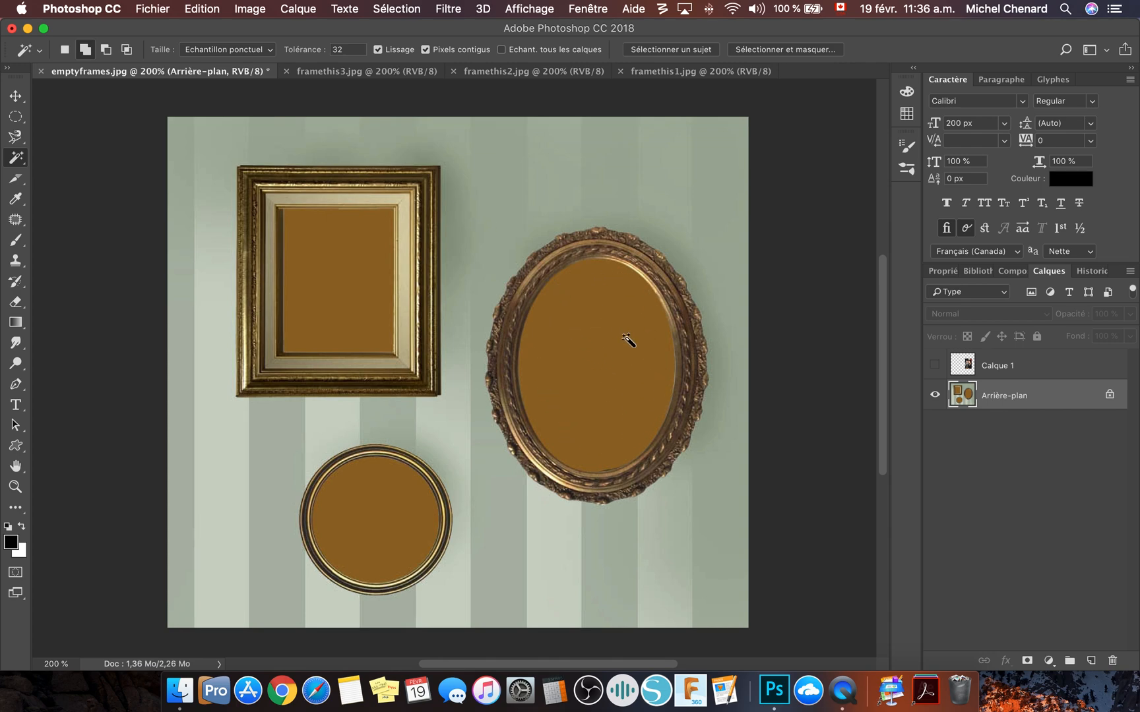
{"action": "left_click", "coordinate": [604, 348]}
- Show the couple photo's layer again and add a layer mask to it from the oval selection
{"action": "left_click", "coordinate": [934, 366]}
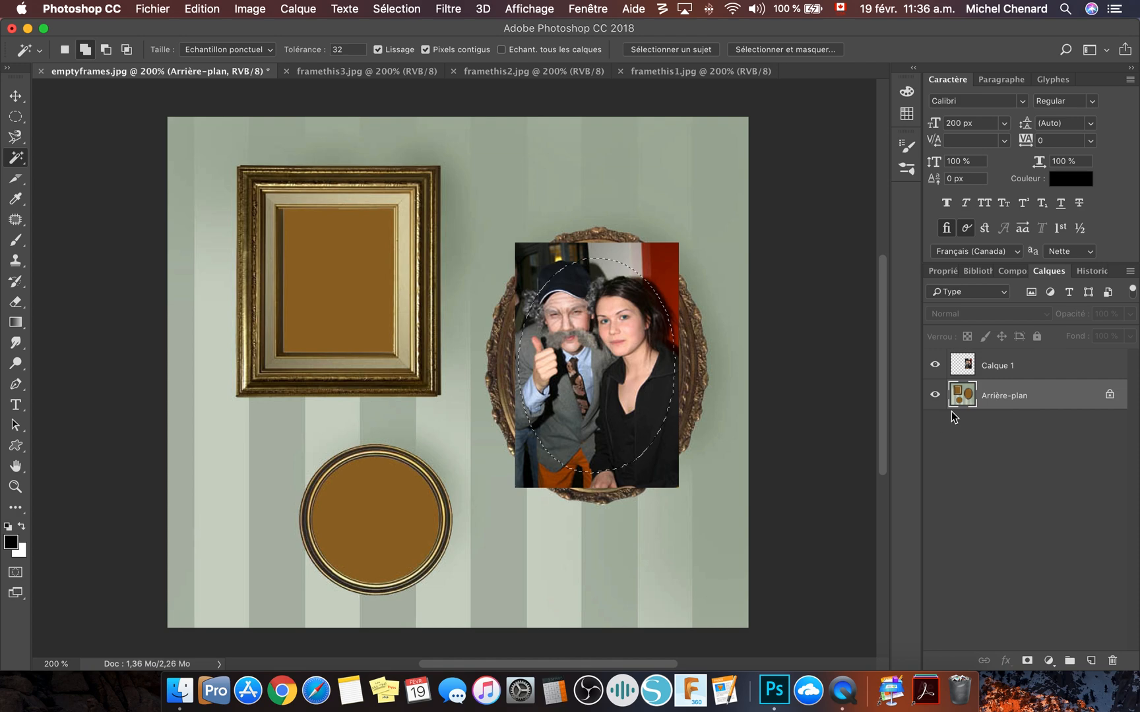
{"action": "left_click", "coordinate": [1016, 366]}
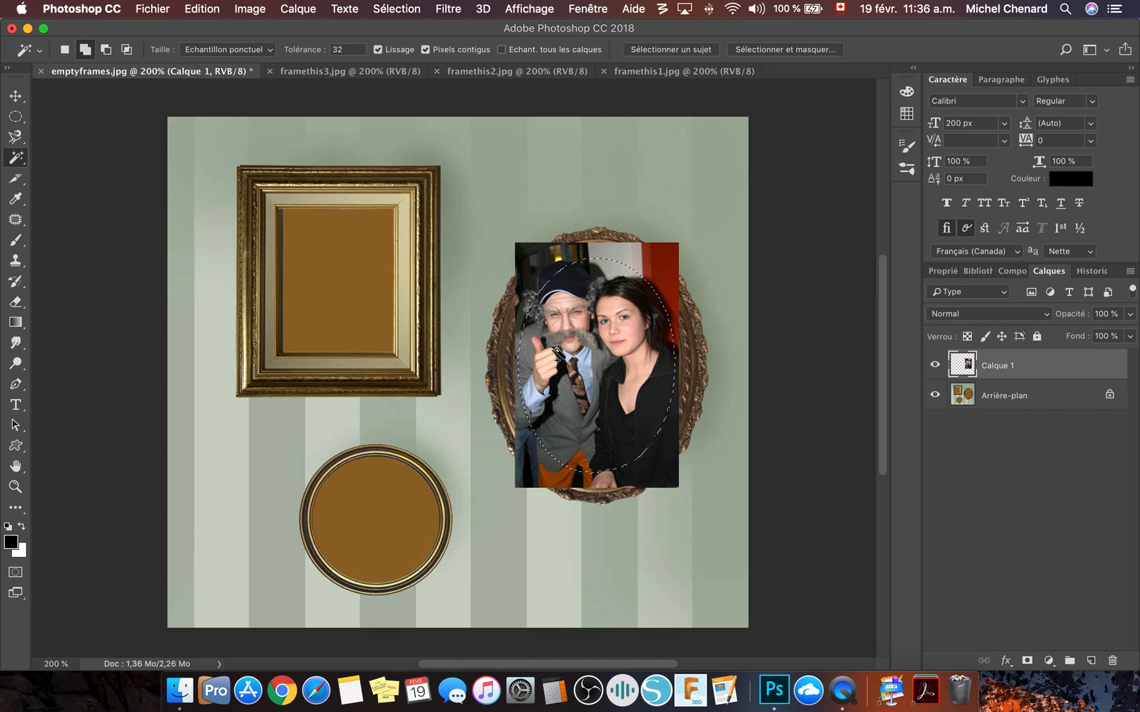
{"action": "left_click", "coordinate": [1027, 661]}
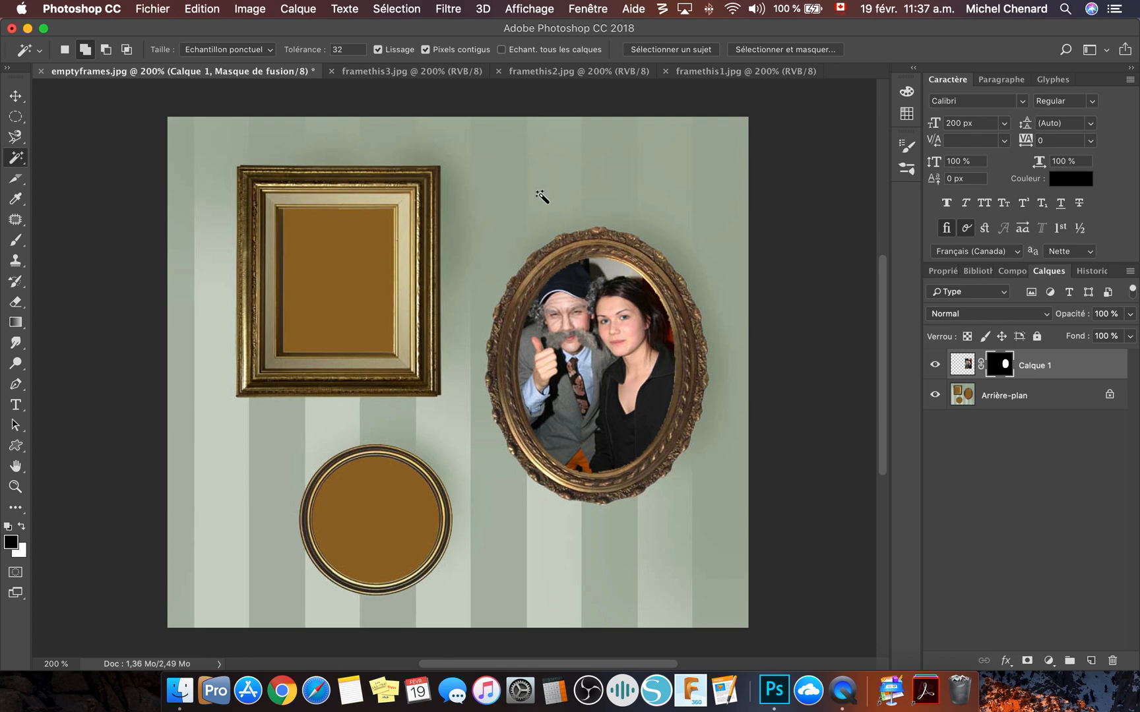
- Copy the whole framethis2.jpg photo into emptyframes.jpg and place it over the round frame
{"action": "left_click", "coordinate": [536, 73]}
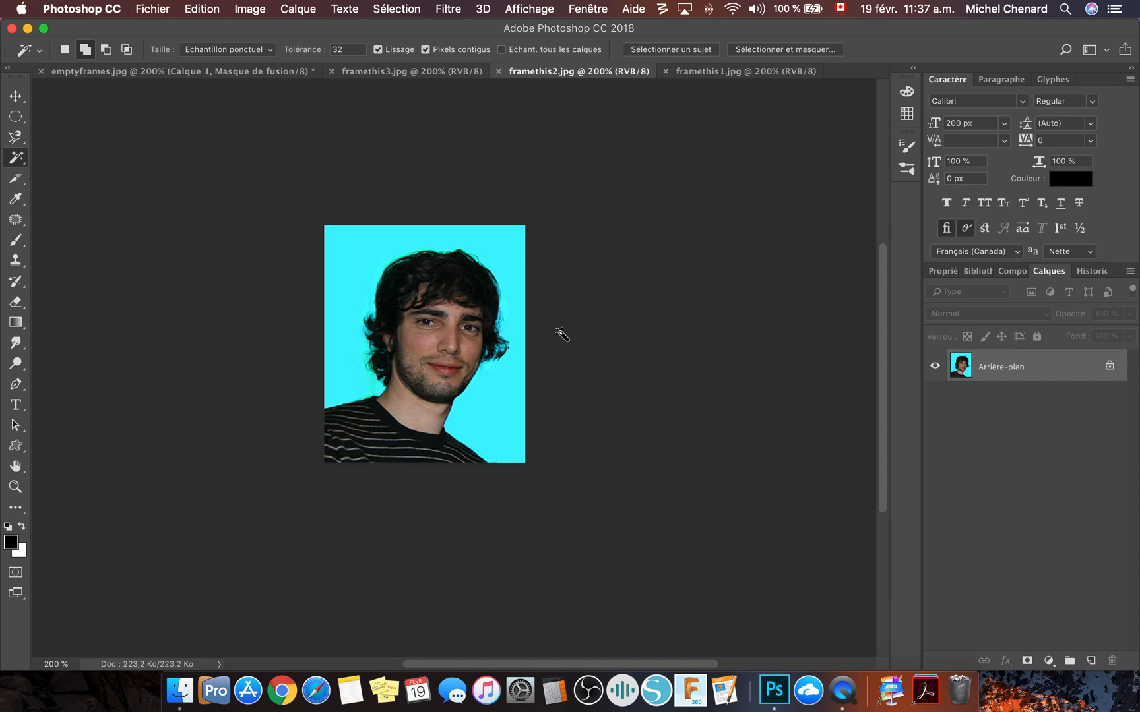
{"action": "key", "text": "super+a"}
{"action": "left_click", "coordinate": [229, 70]}
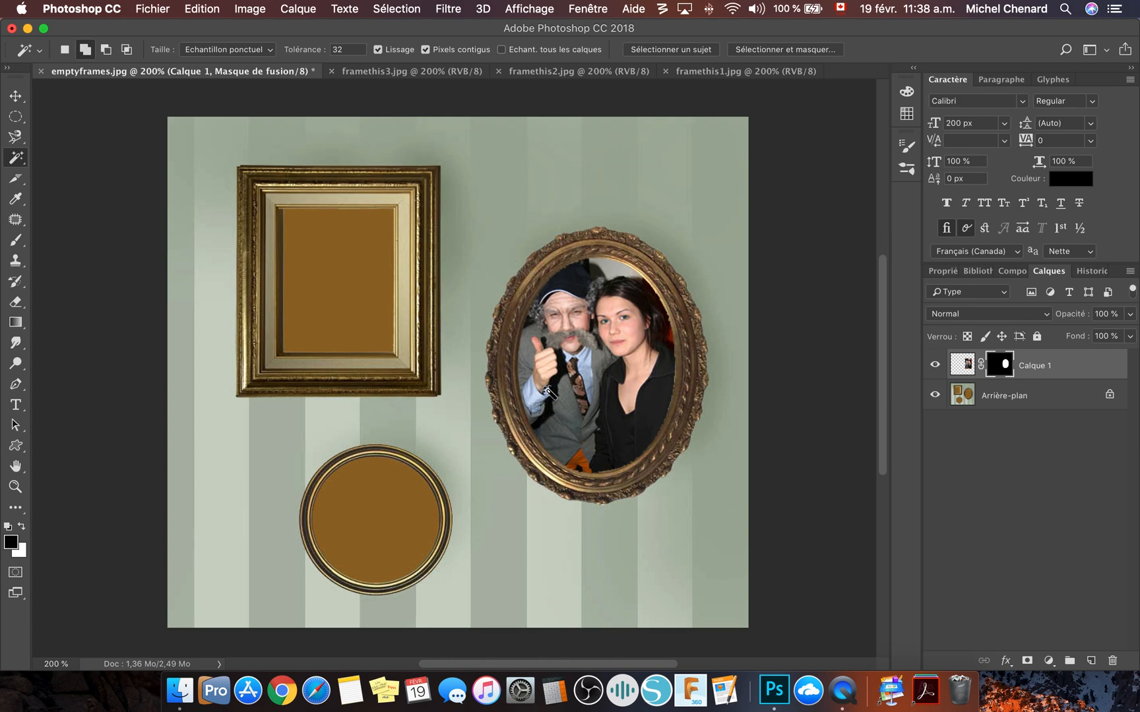
{"action": "key", "text": "super+v"}
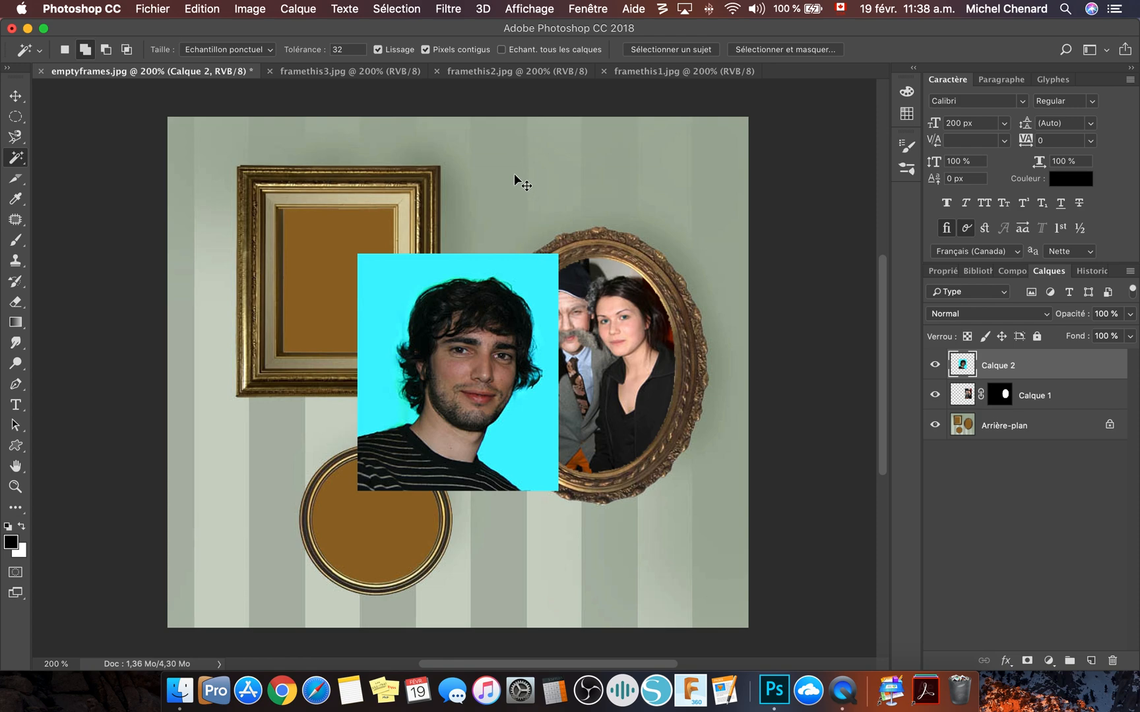
{"action": "left_click_drag", "start_coordinate": [517, 269], "coordinate": [436, 413]}
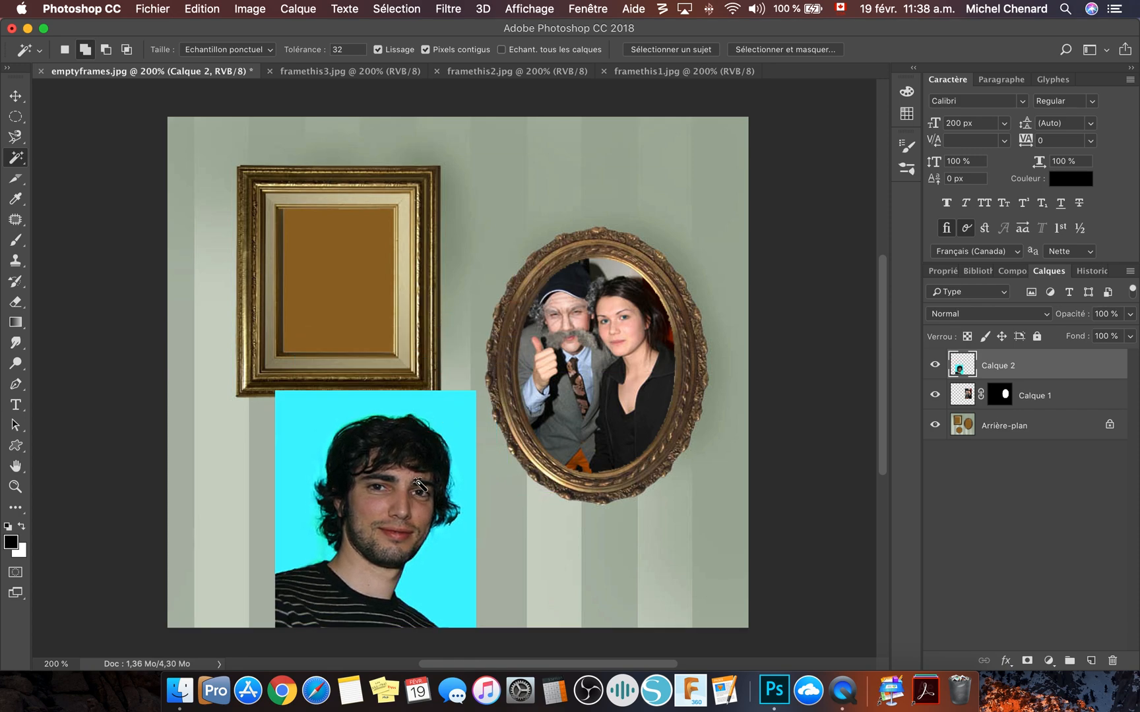
- Scale the man's photo to about 70% and centre it over the round frame, using 52% layer opacity as a guide and restoring 100%
{"action": "left_click", "coordinate": [1130, 318]}
{"action": "left_click_drag", "start_coordinate": [1101, 337], "coordinate": [1095, 336]}
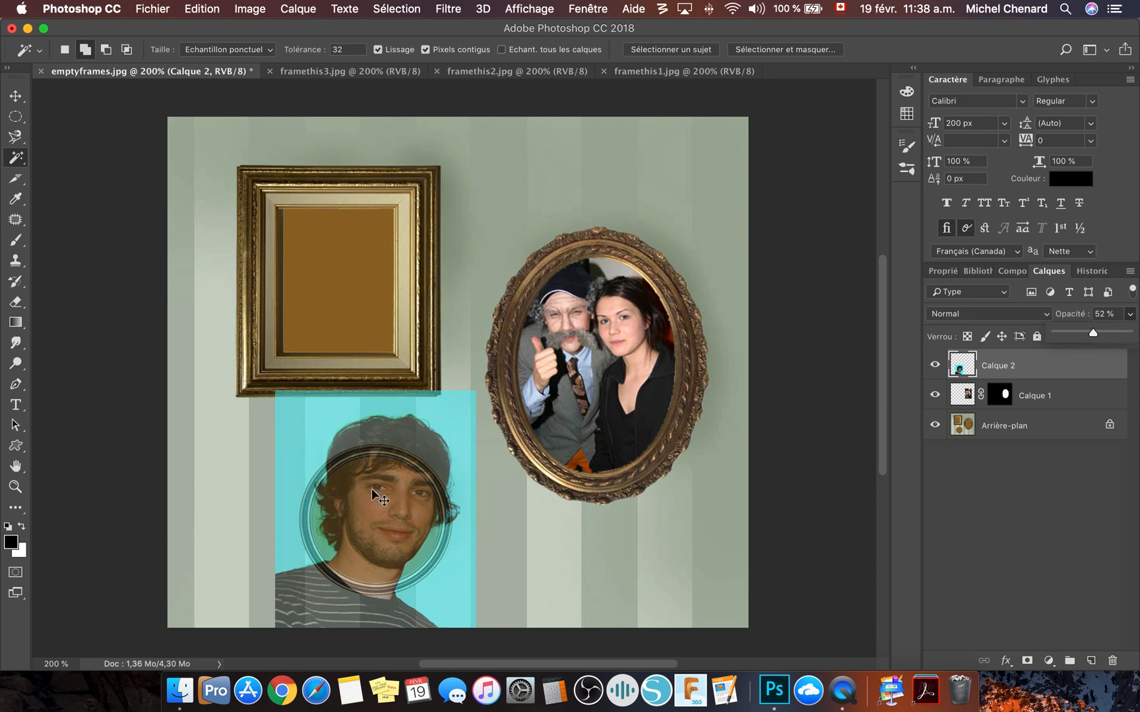
{"action": "key", "text": "super+t"}
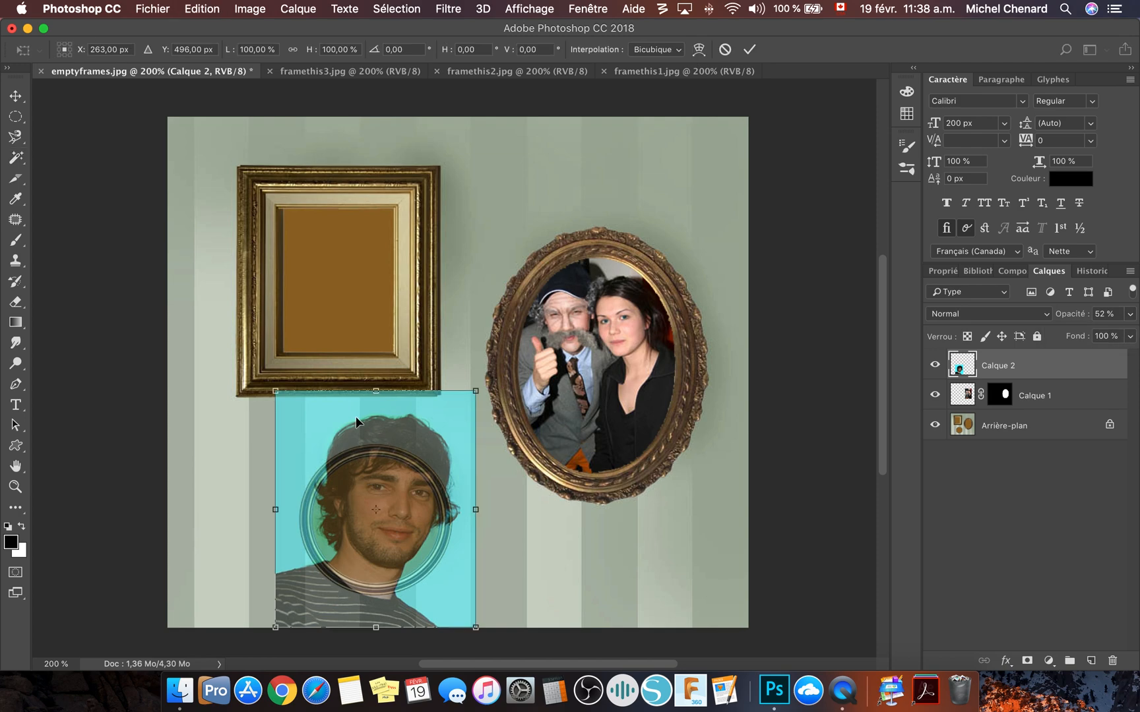
{"action": "left_click_drag", "start_coordinate": [476, 390], "coordinate": [415, 462]}
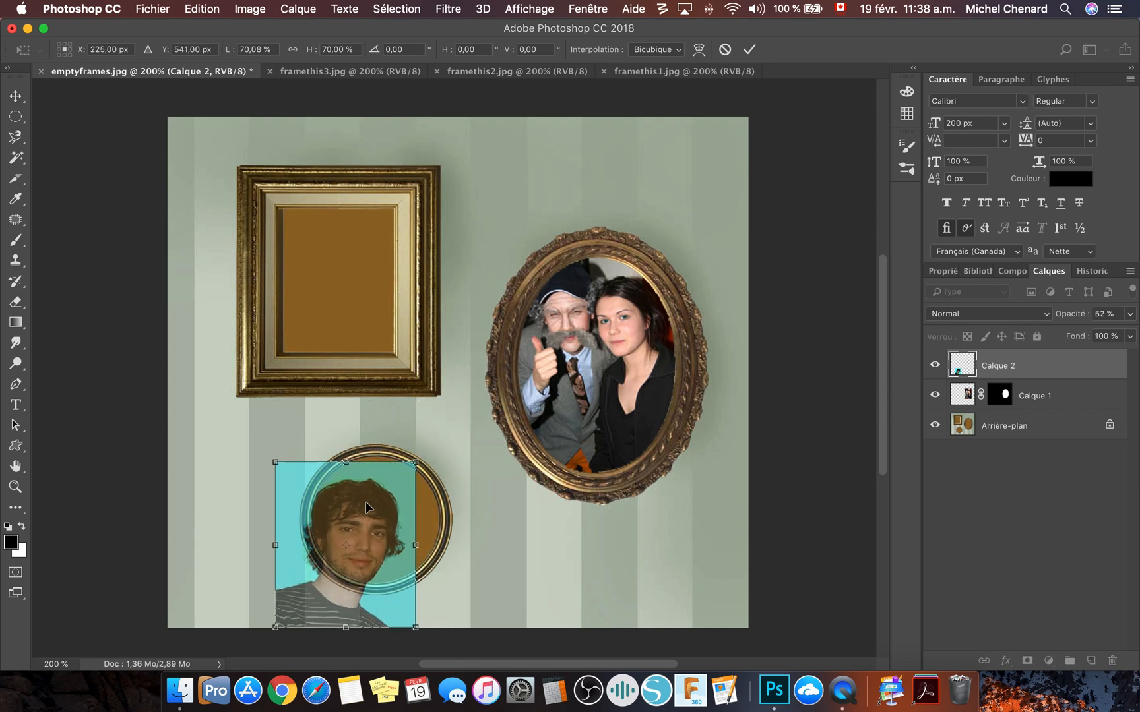
{"action": "left_click_drag", "start_coordinate": [355, 527], "coordinate": [395, 520]}
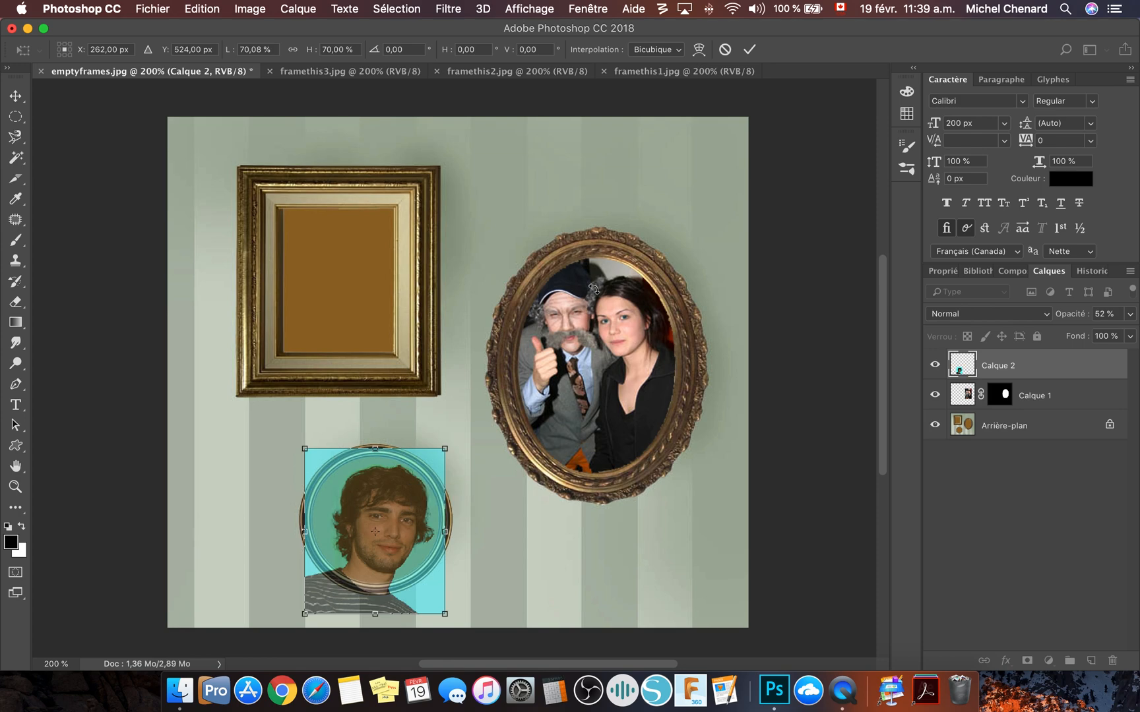
{"action": "left_click", "coordinate": [749, 49]}
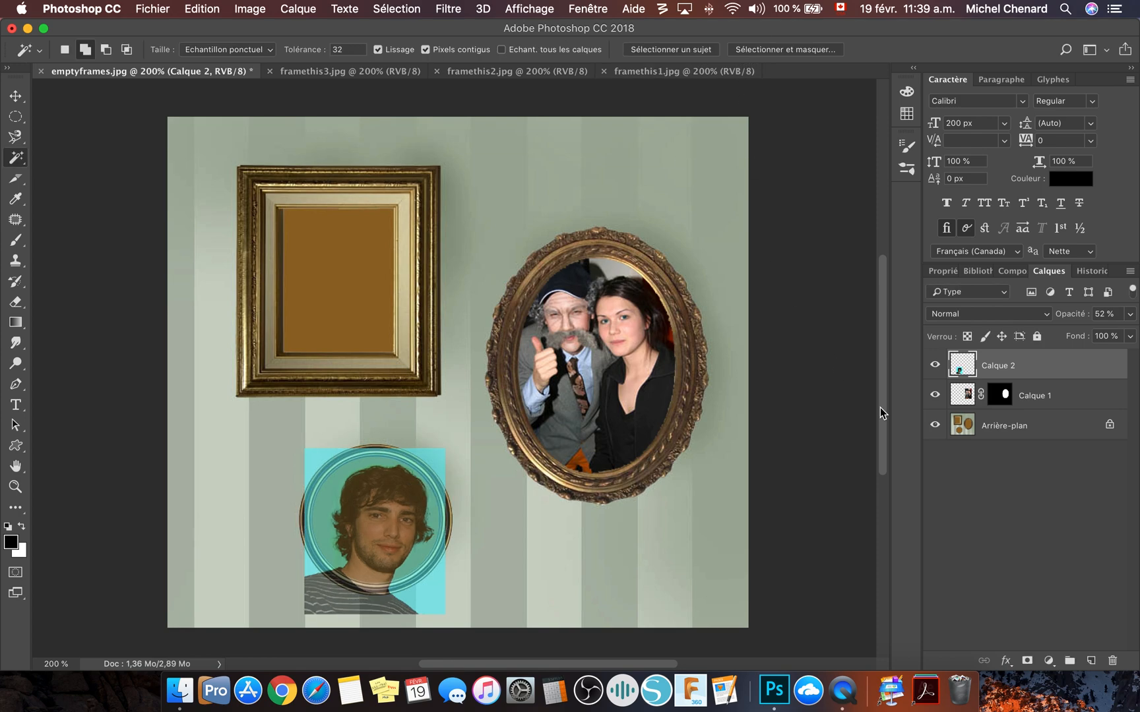
{"action": "left_click", "coordinate": [1130, 315]}
{"action": "left_click_drag", "start_coordinate": [1127, 339], "coordinate": [1138, 338]}
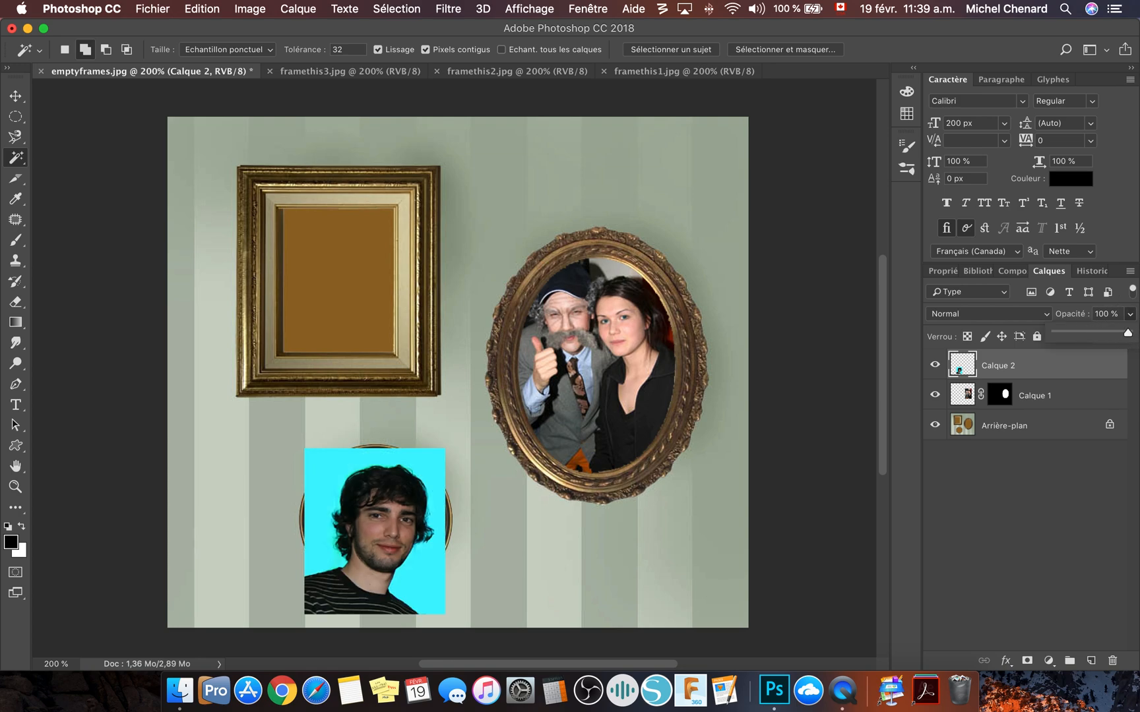
{"action": "left_click", "coordinate": [997, 511]}
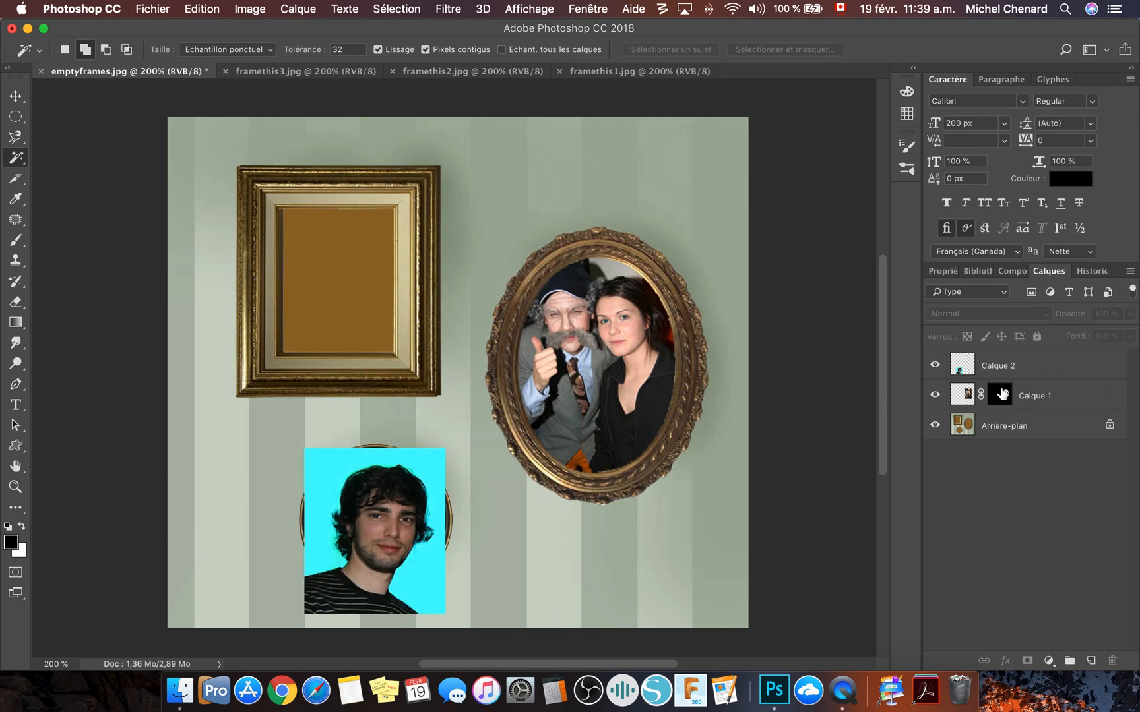
- Hide the man's photo layer and select the brown interior of the round frame on the background layer with the Magic Wand
{"action": "left_click", "coordinate": [935, 365]}
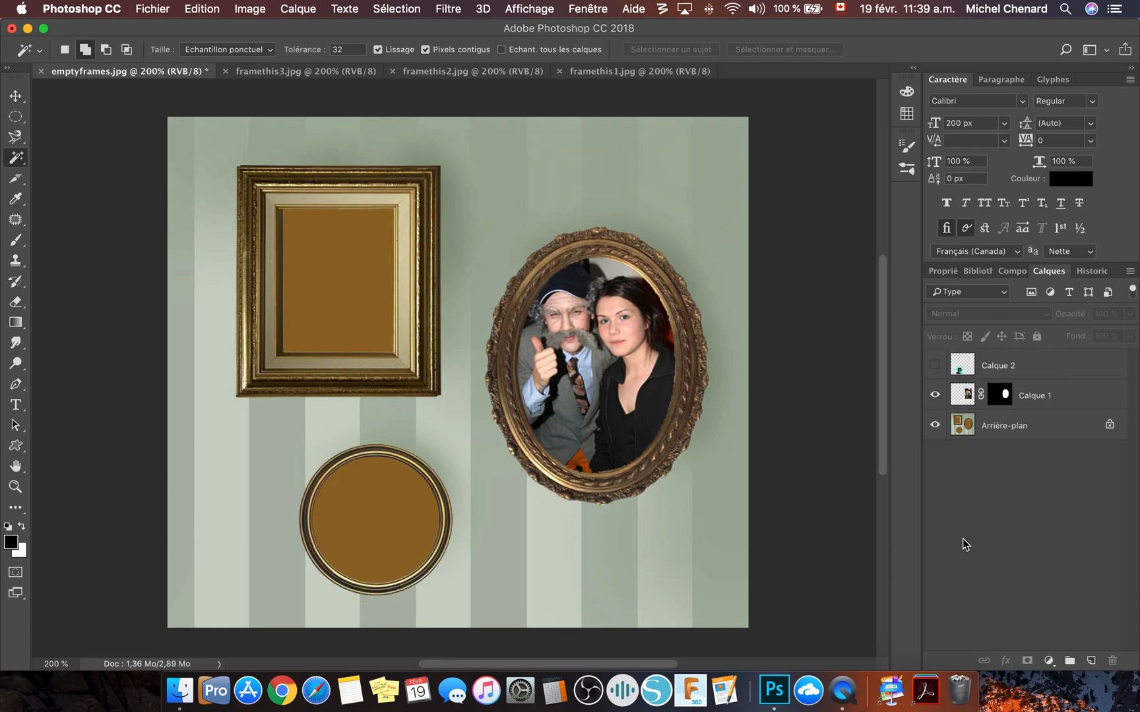
{"action": "left_click", "coordinate": [1021, 430]}
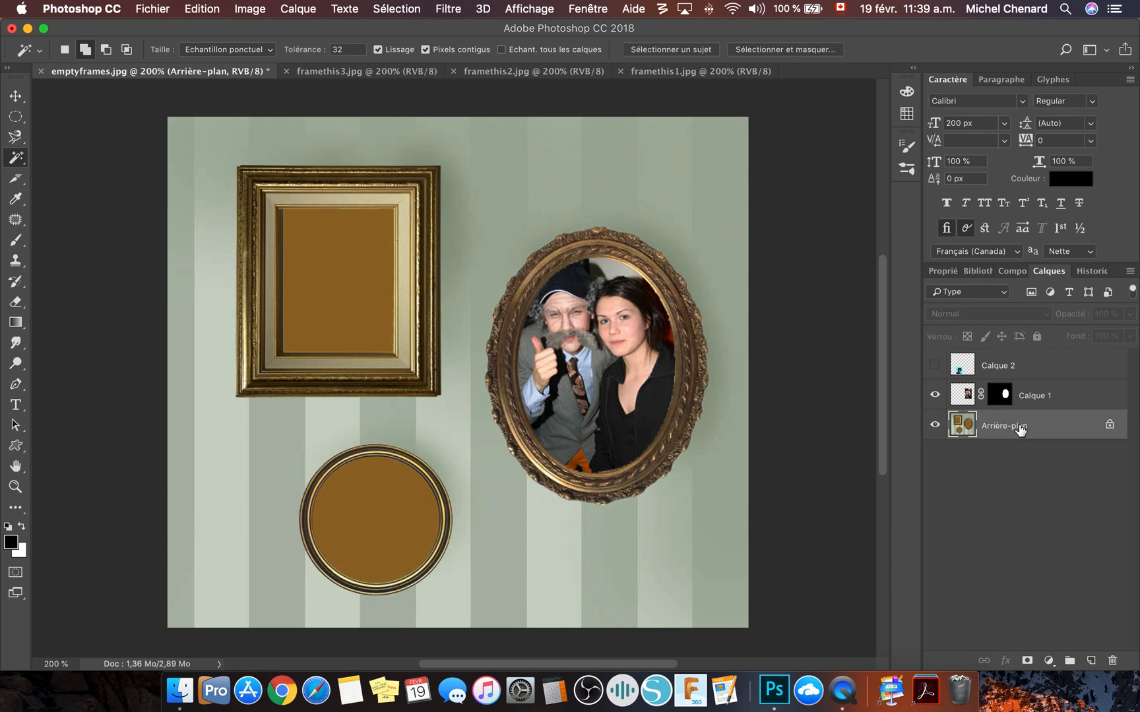
{"action": "left_click", "coordinate": [379, 529]}
- Show the man's photo layer again and add a layer mask to it from the circular selection
{"action": "left_click", "coordinate": [1012, 368]}
{"action": "left_click", "coordinate": [935, 366]}
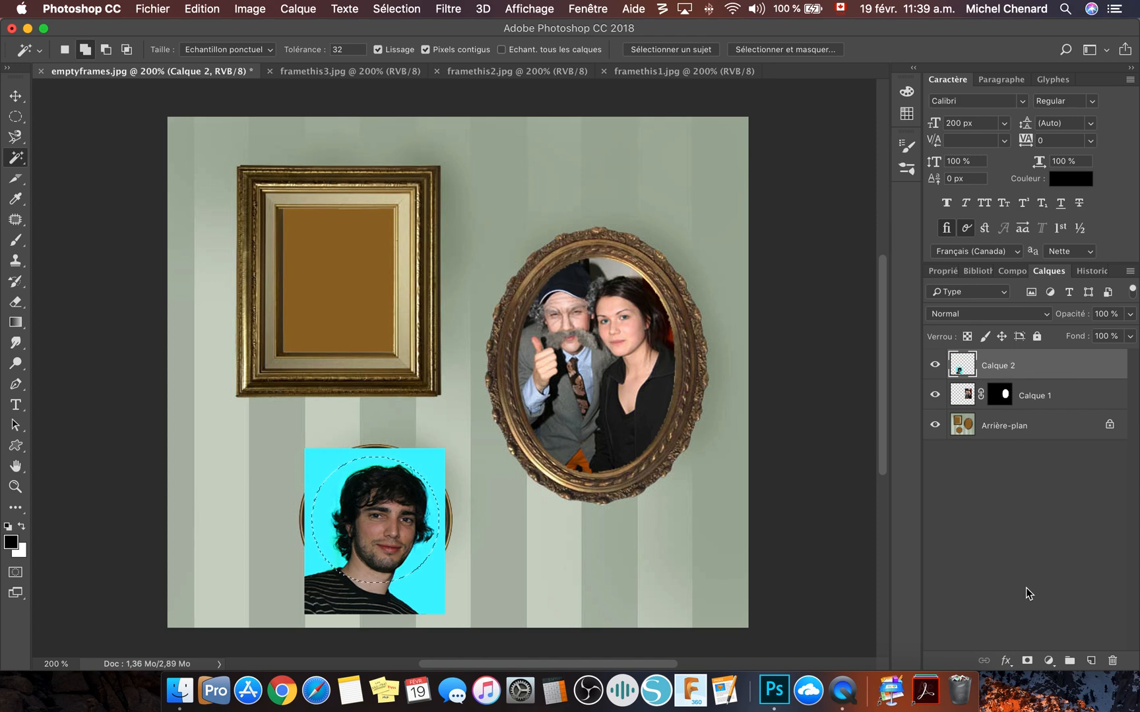
{"action": "left_click", "coordinate": [1027, 661]}
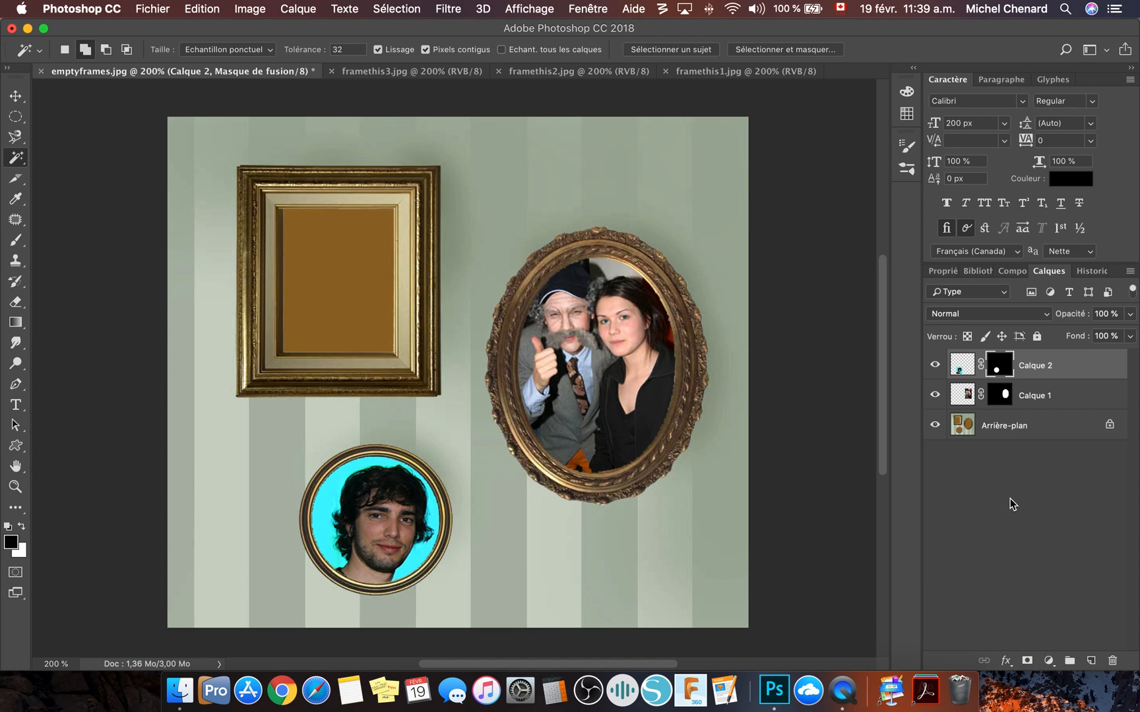
- Copy the whole framethis1.jpg photo into emptyframes.jpg and place it over the rectangular frame
{"action": "left_click", "coordinate": [713, 70]}
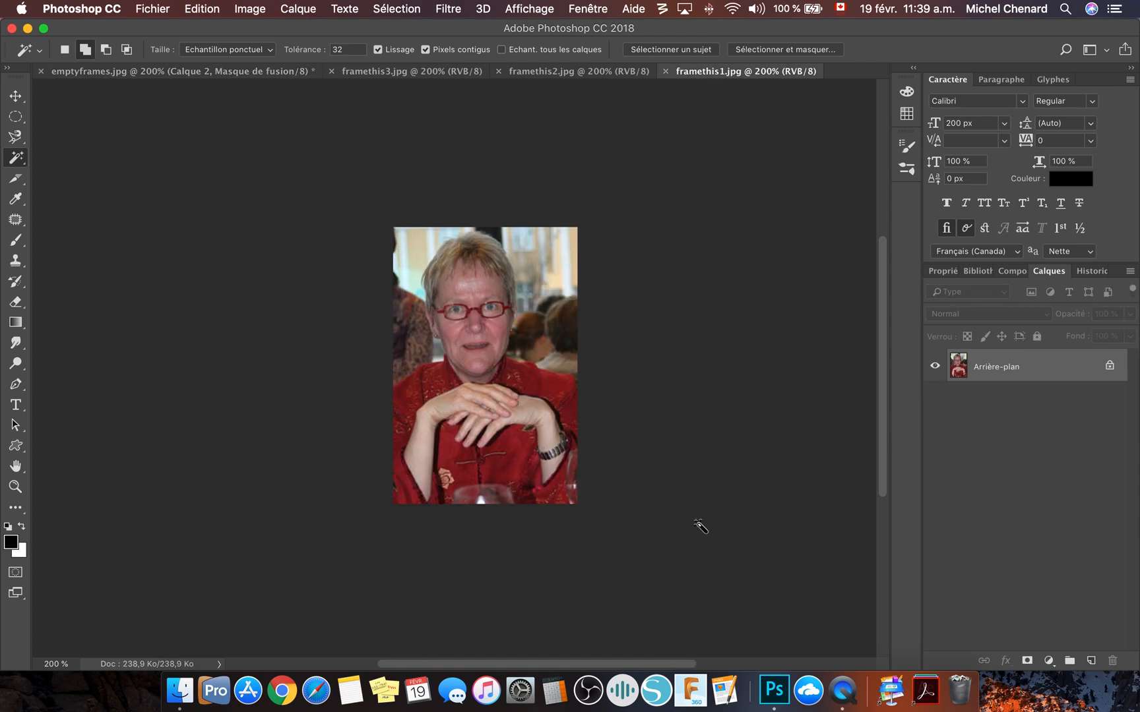
{"action": "left_click", "coordinate": [700, 527]}
{"action": "left_click", "coordinate": [276, 72]}
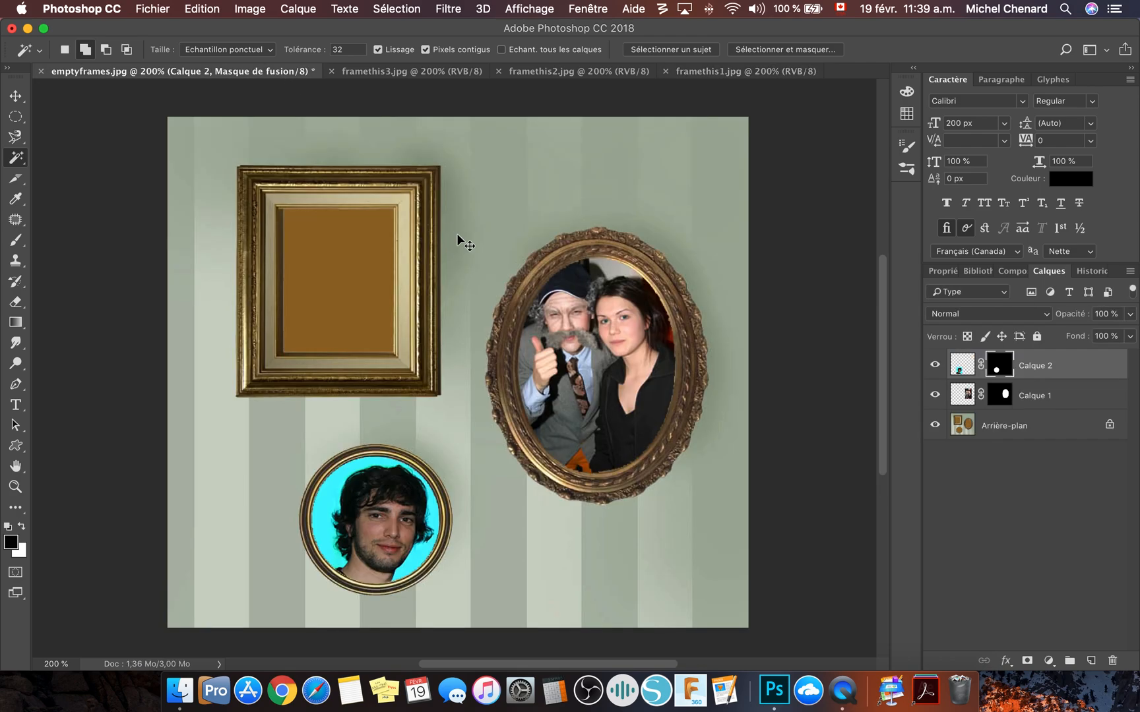
{"action": "key", "text": "super+v"}
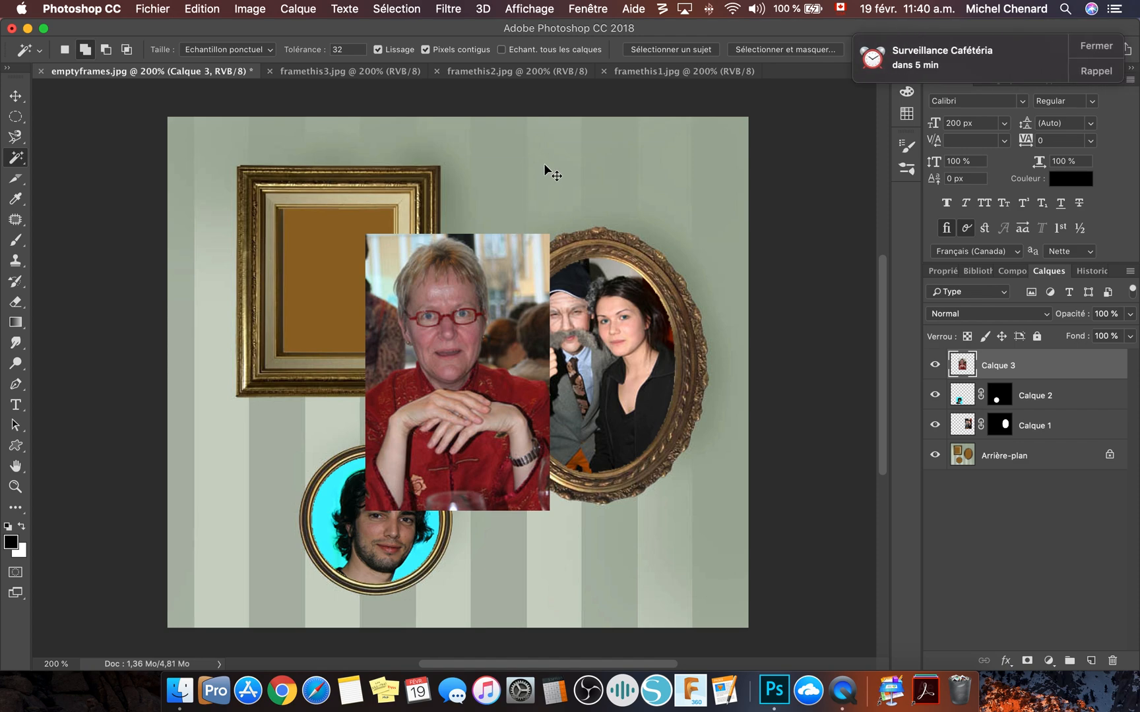
{"action": "left_click_drag", "start_coordinate": [516, 300], "coordinate": [413, 263]}
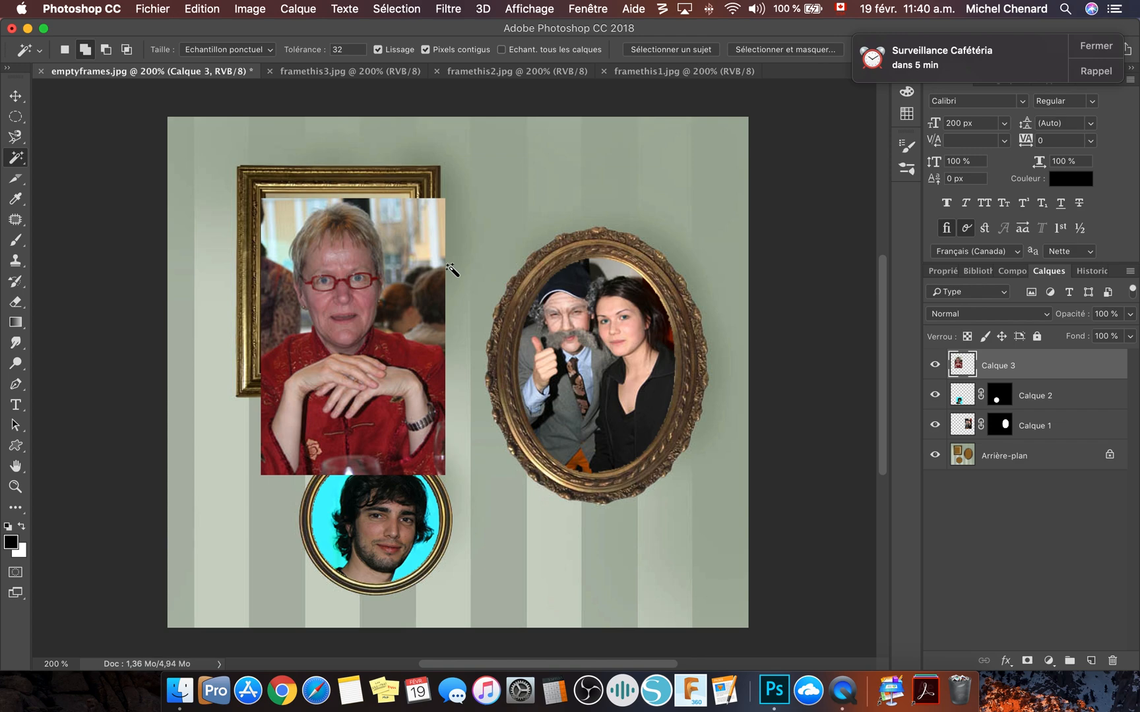
{"action": "key", "text": "super+t"}
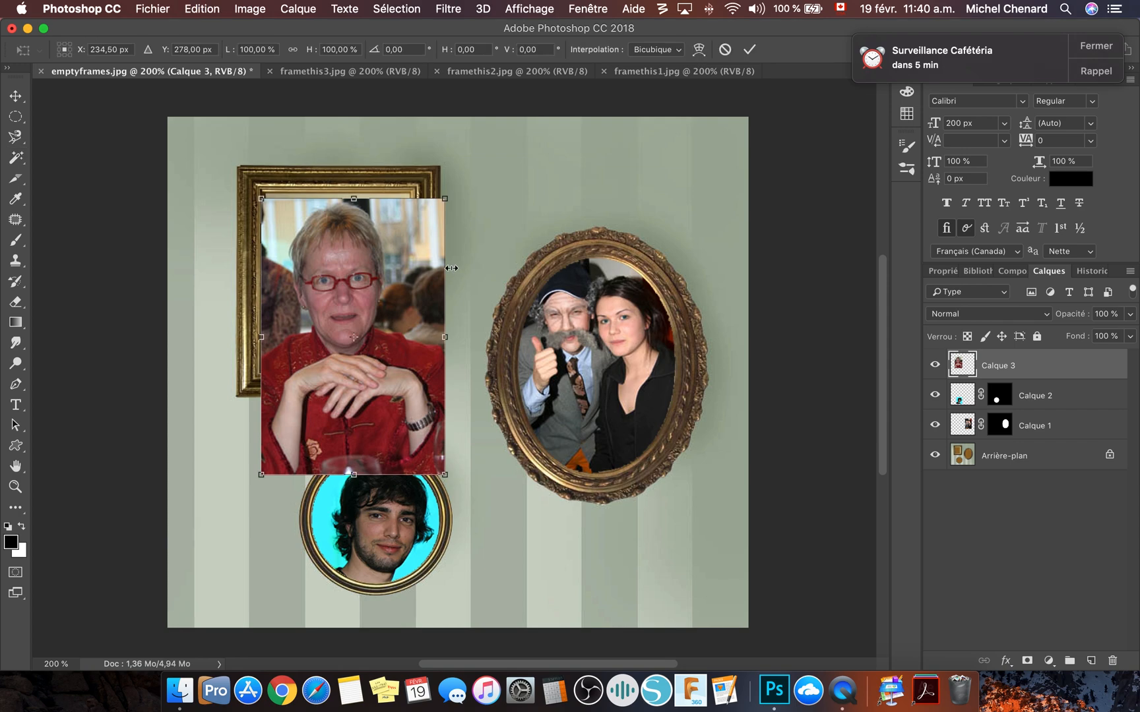
{"action": "left_click", "coordinate": [1105, 47]}
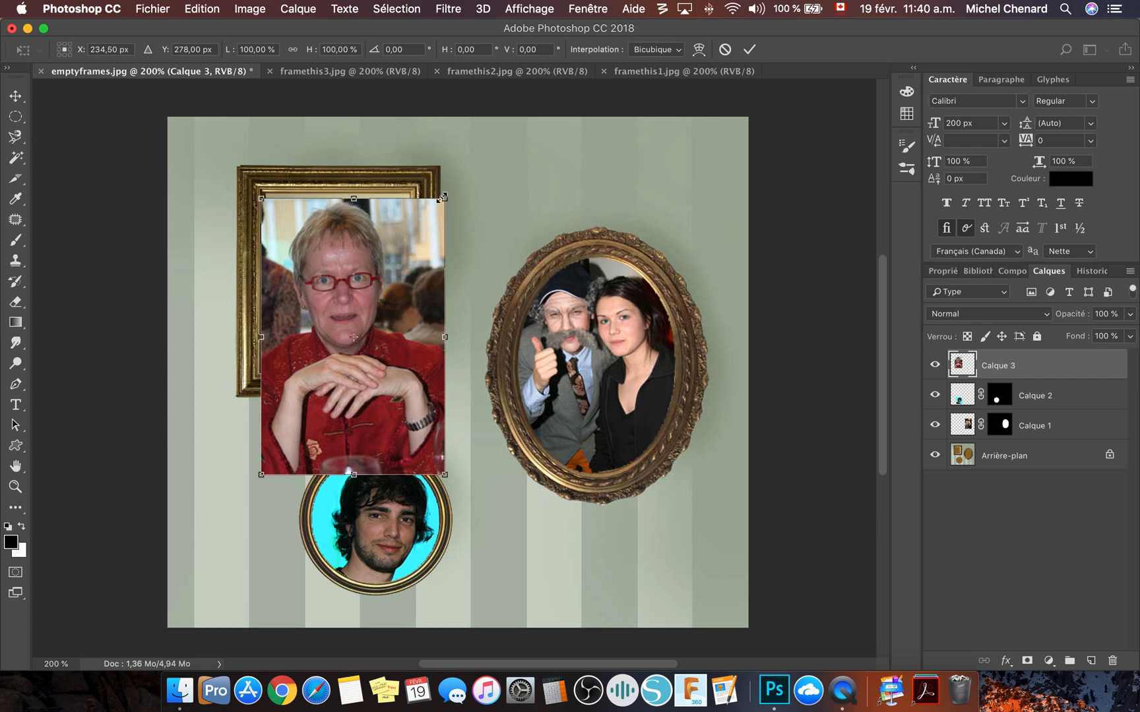
{"action": "left_click_drag", "start_coordinate": [447, 198], "coordinate": [635, 328]}
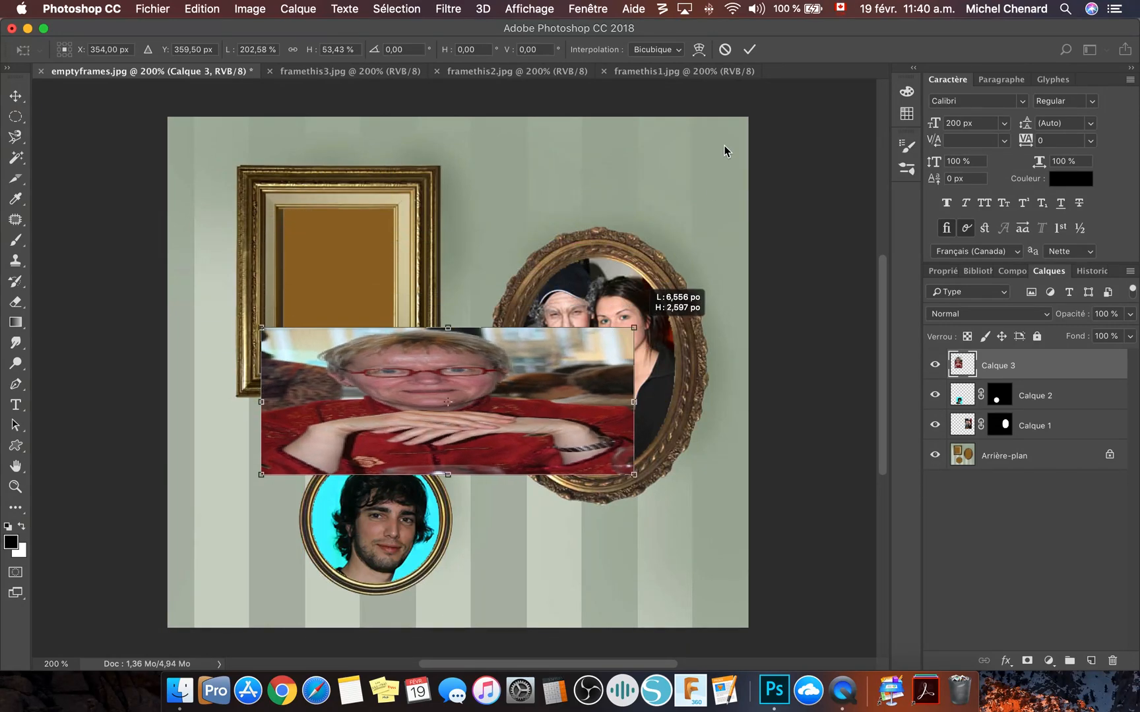
{"action": "left_click", "coordinate": [725, 49]}
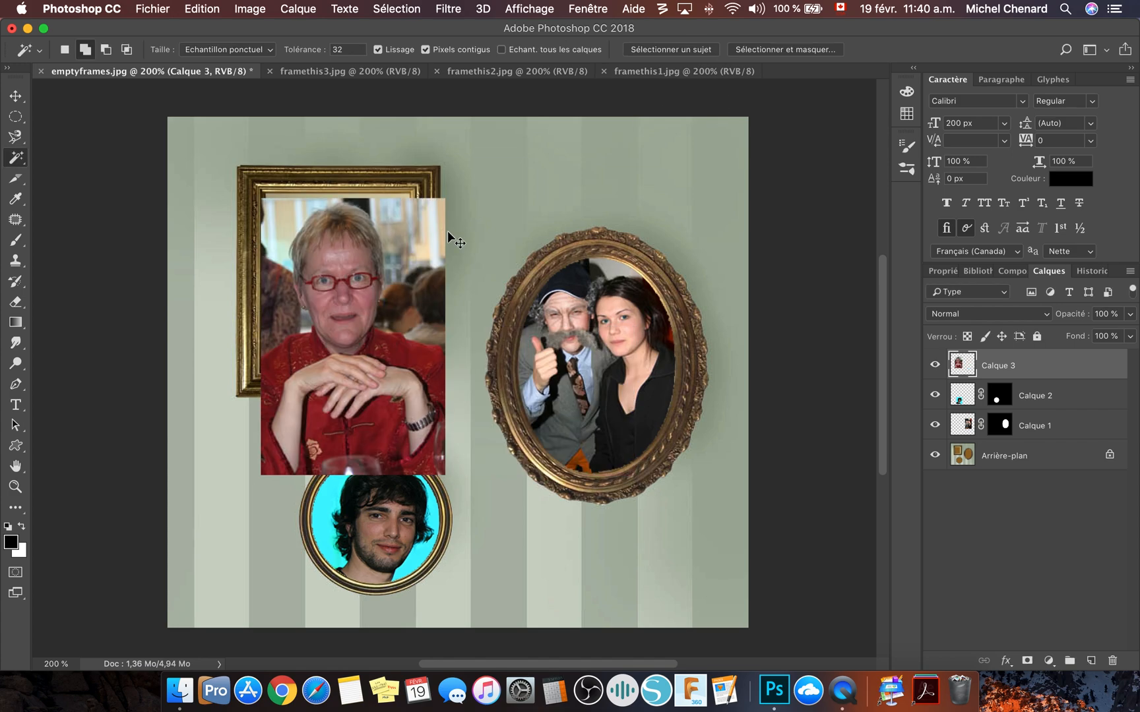
- Scale the woman's photo to about 83% over the rectangular frame's opening, and check its fit at 54% layer opacity before restoring 100%
{"action": "key", "text": "super+t"}
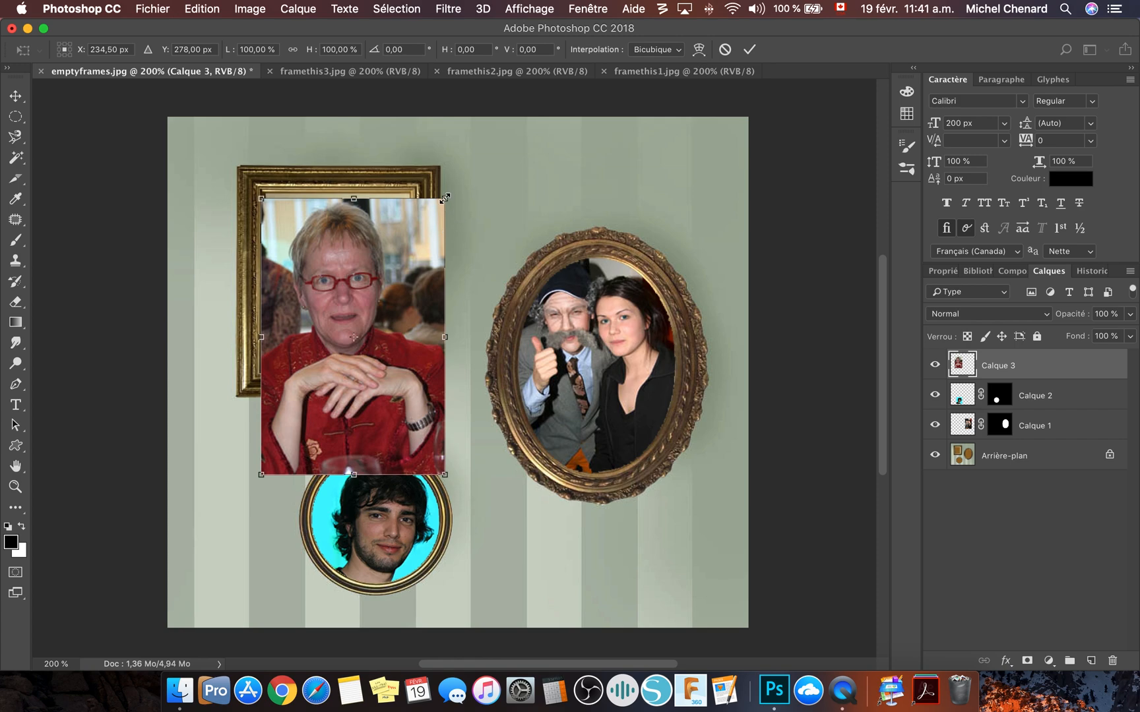
{"action": "left_click_drag", "start_coordinate": [445, 198], "coordinate": [418, 256]}
{"action": "left_click_drag", "start_coordinate": [350, 328], "coordinate": [358, 285]}
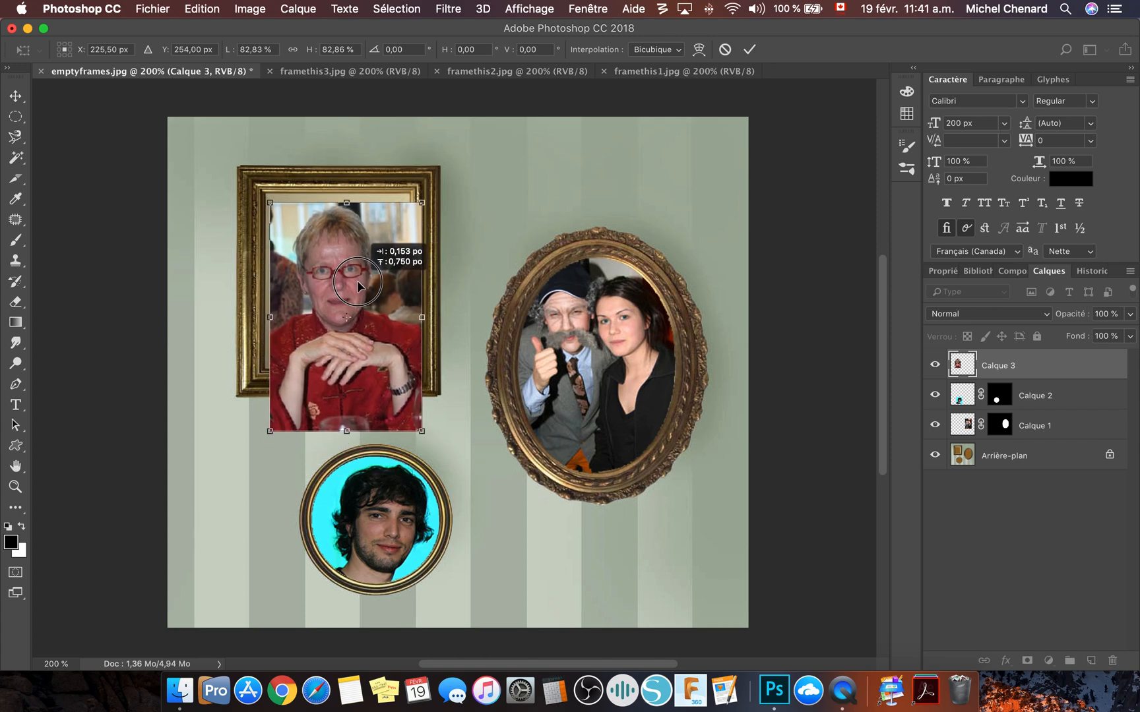
{"action": "left_click", "coordinate": [749, 50]}
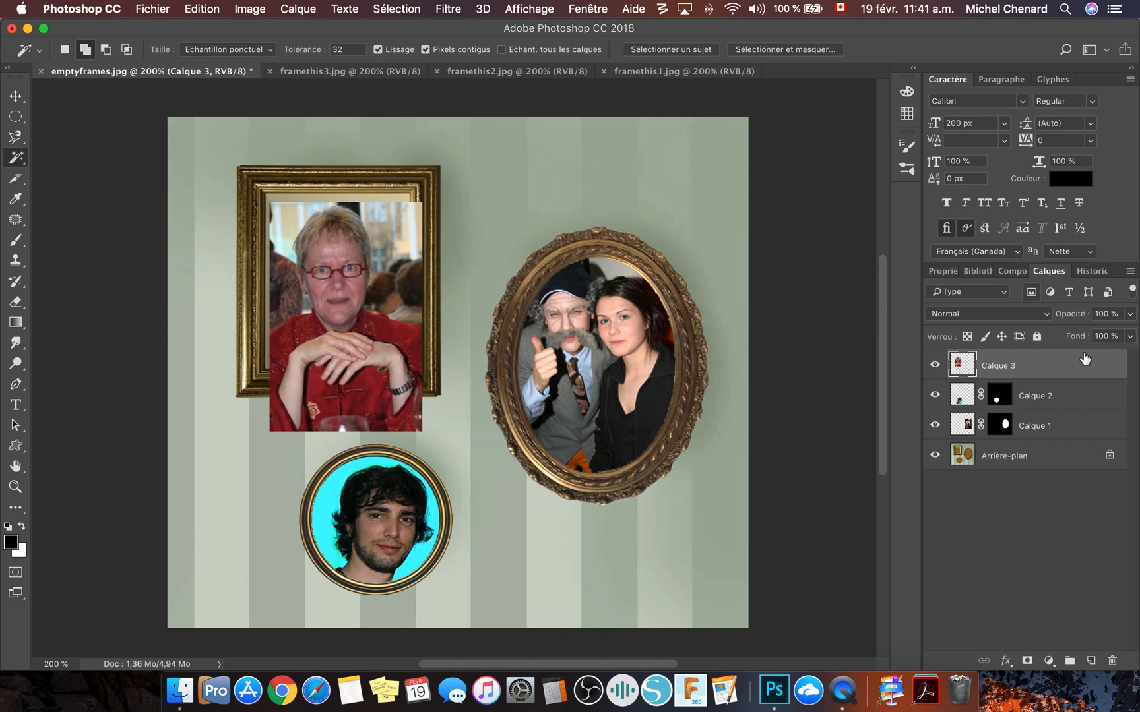
{"action": "left_click_drag", "start_coordinate": [1131, 319], "coordinate": [1095, 337]}
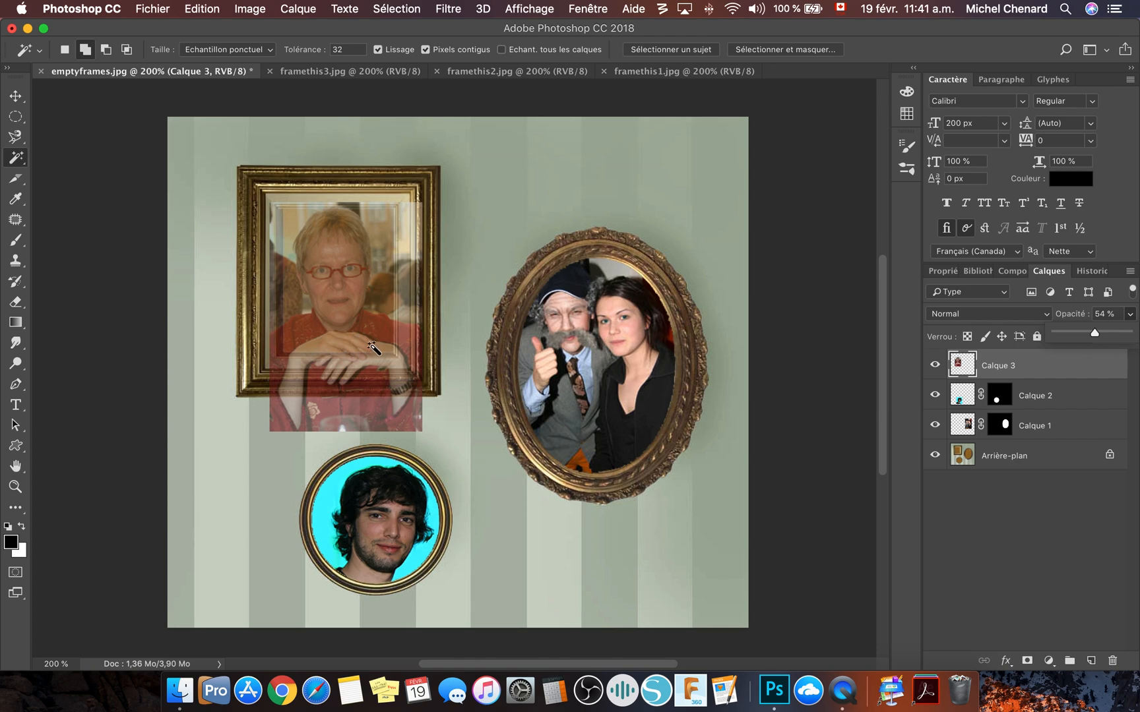
{"action": "left_click_drag", "start_coordinate": [1101, 333], "coordinate": [1129, 332]}
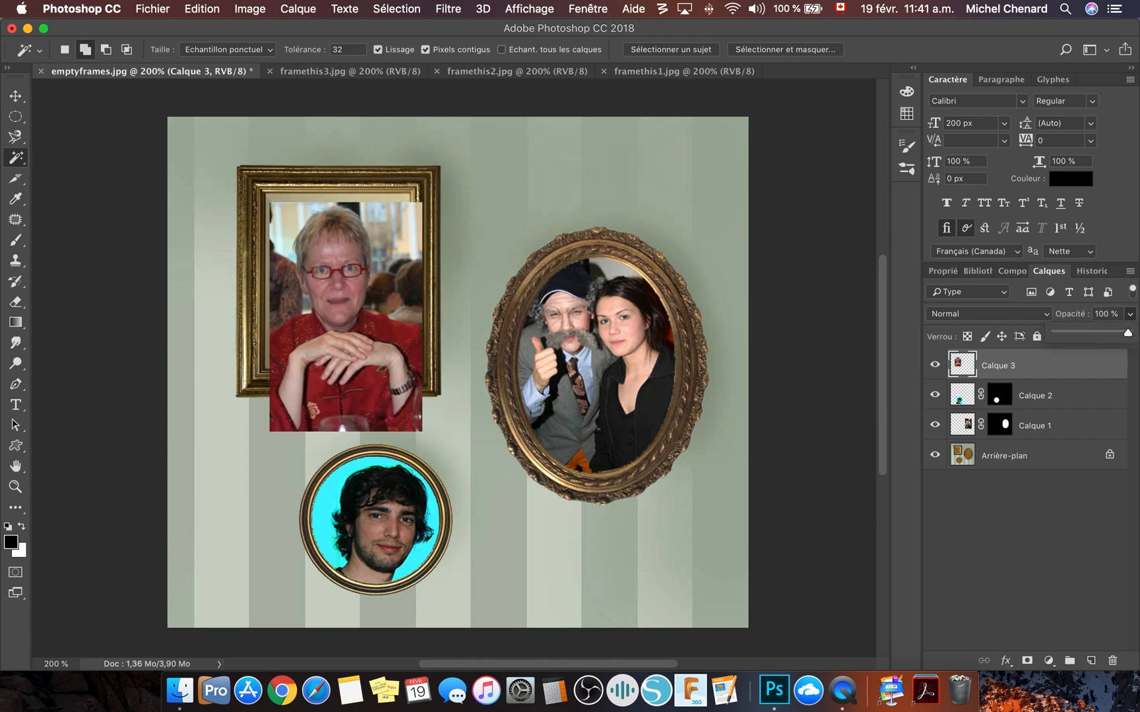
- Hide the woman's photo layer and select the brown interior of the rectangular frame on the background layer with the Magic Wand
{"action": "left_click", "coordinate": [936, 367]}
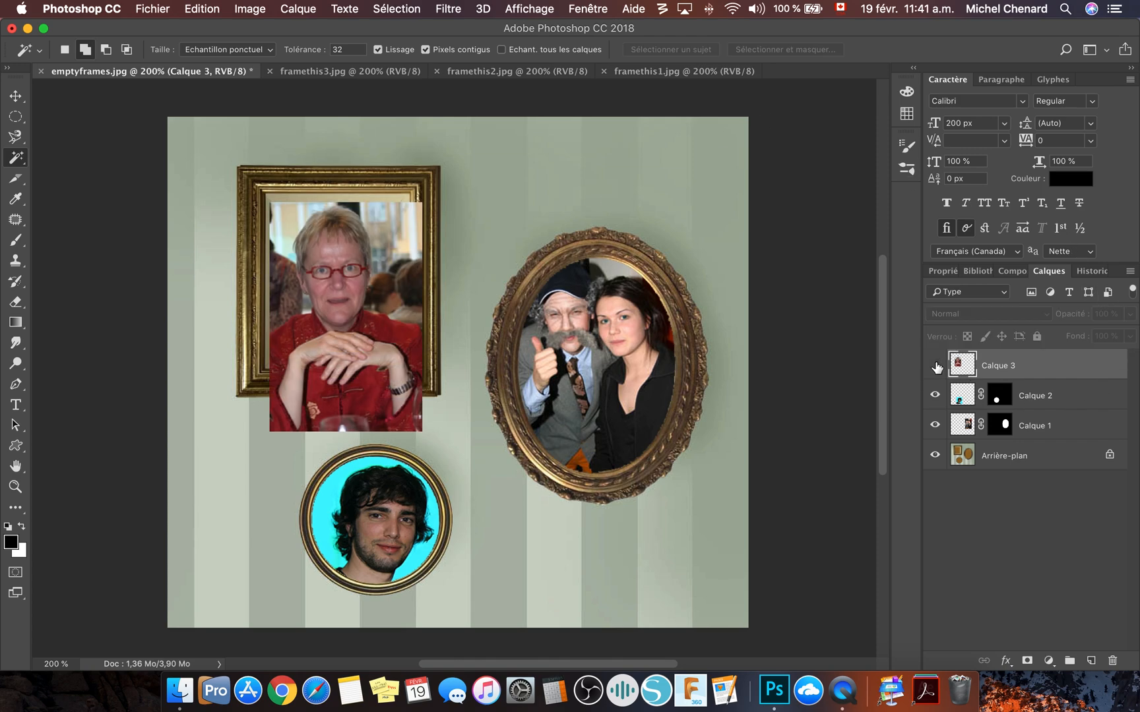
{"action": "left_click", "coordinate": [936, 367]}
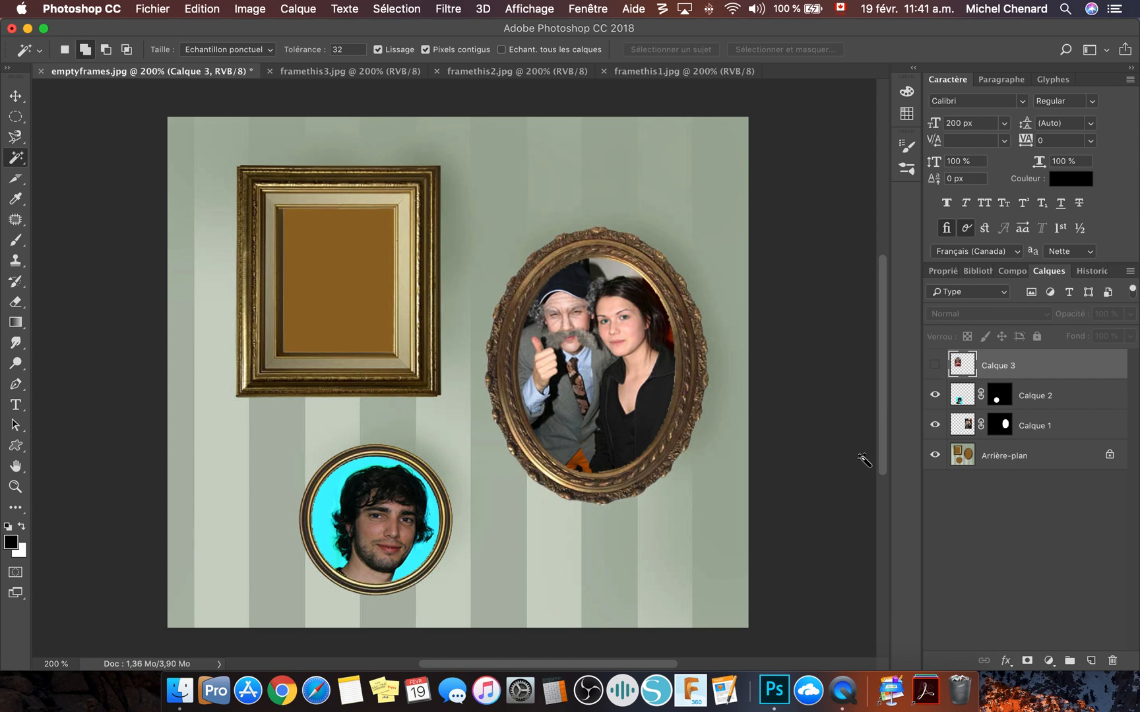
{"action": "left_click", "coordinate": [968, 460]}
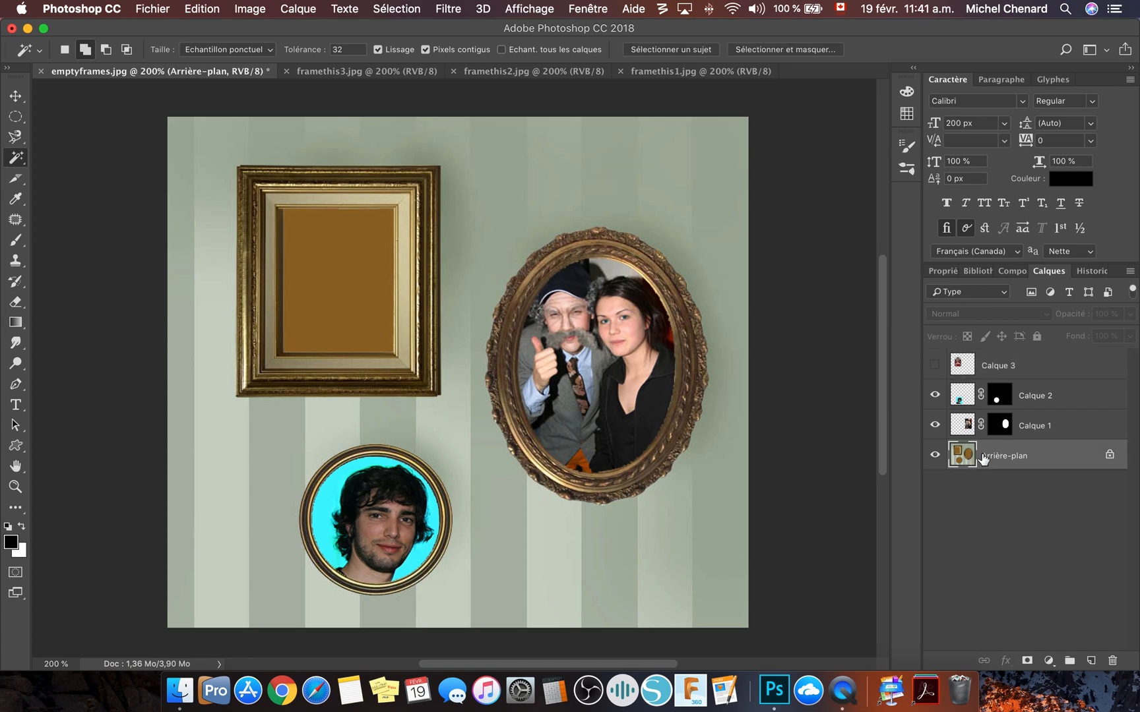
{"action": "left_click", "coordinate": [347, 275]}
- Show the woman's photo layer again and add a layer mask to it from the rectangular selection
{"action": "left_click", "coordinate": [935, 366]}
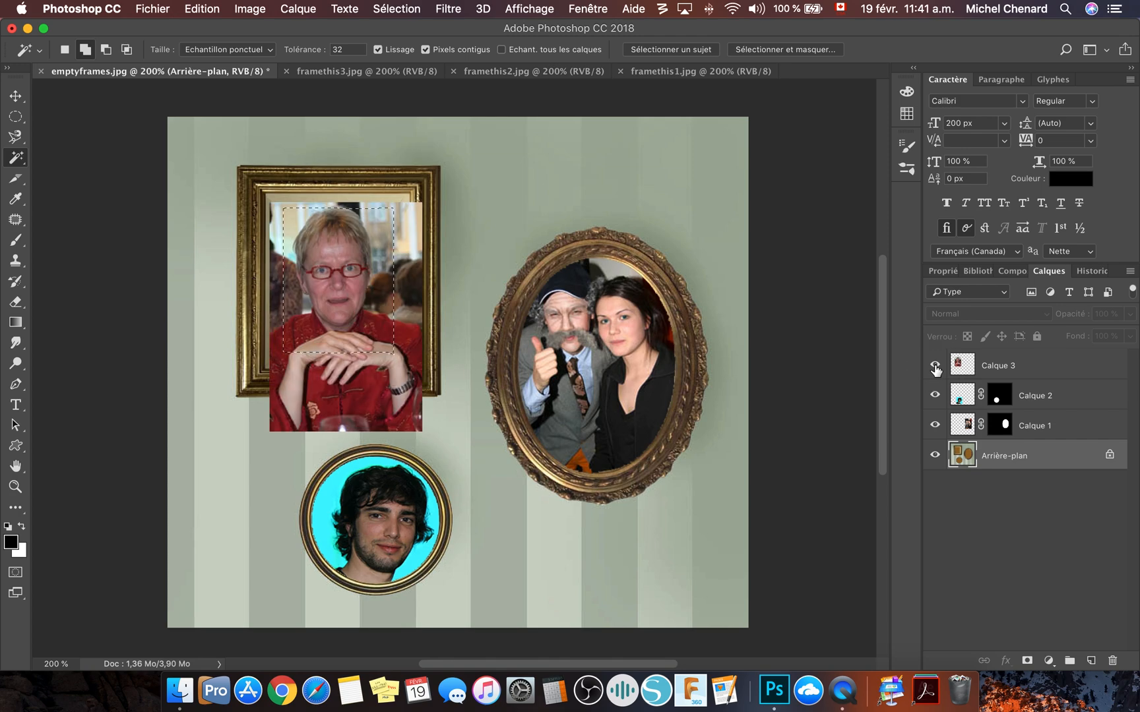
{"action": "left_click", "coordinate": [1005, 367]}
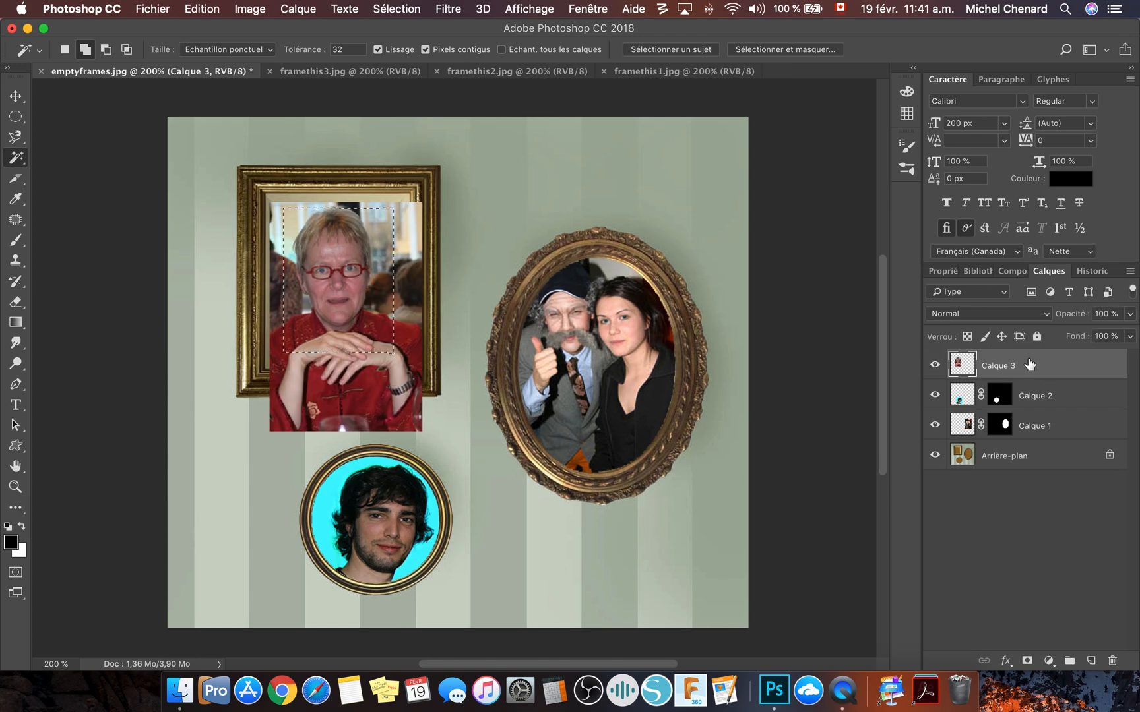
{"action": "left_click", "coordinate": [1027, 661]}
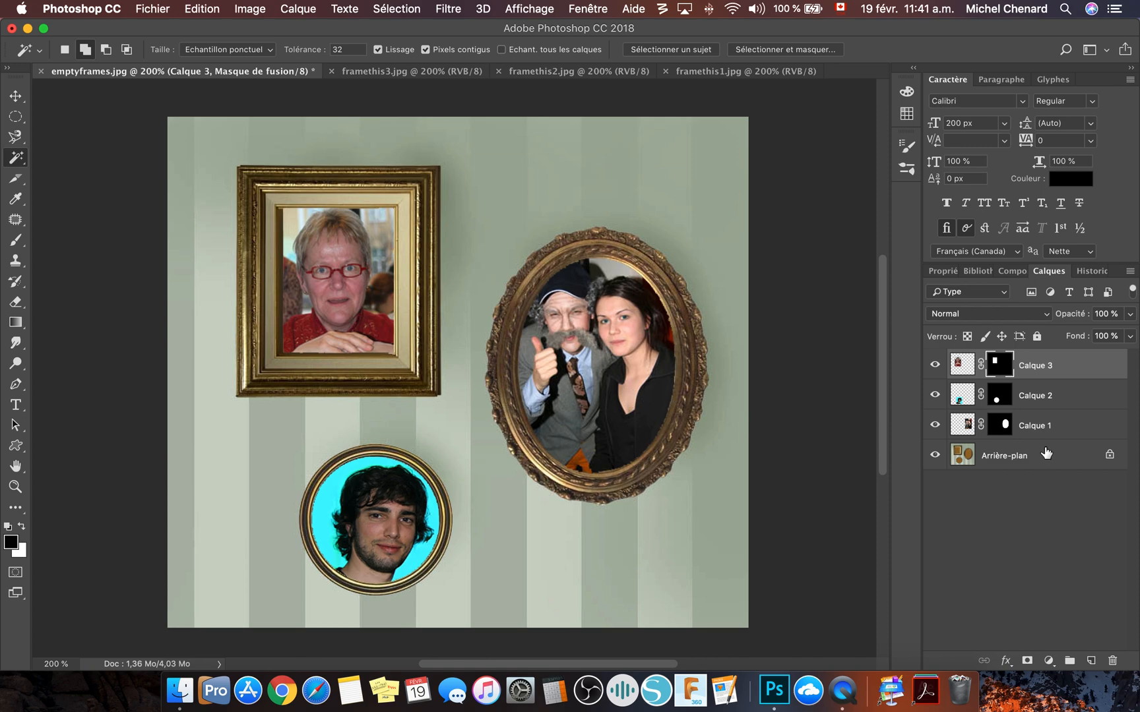
- Rename the couple's, the young man's and the woman's photo layers with the first names of the people they show
{"action": "double_click", "coordinate": [1043, 425]}
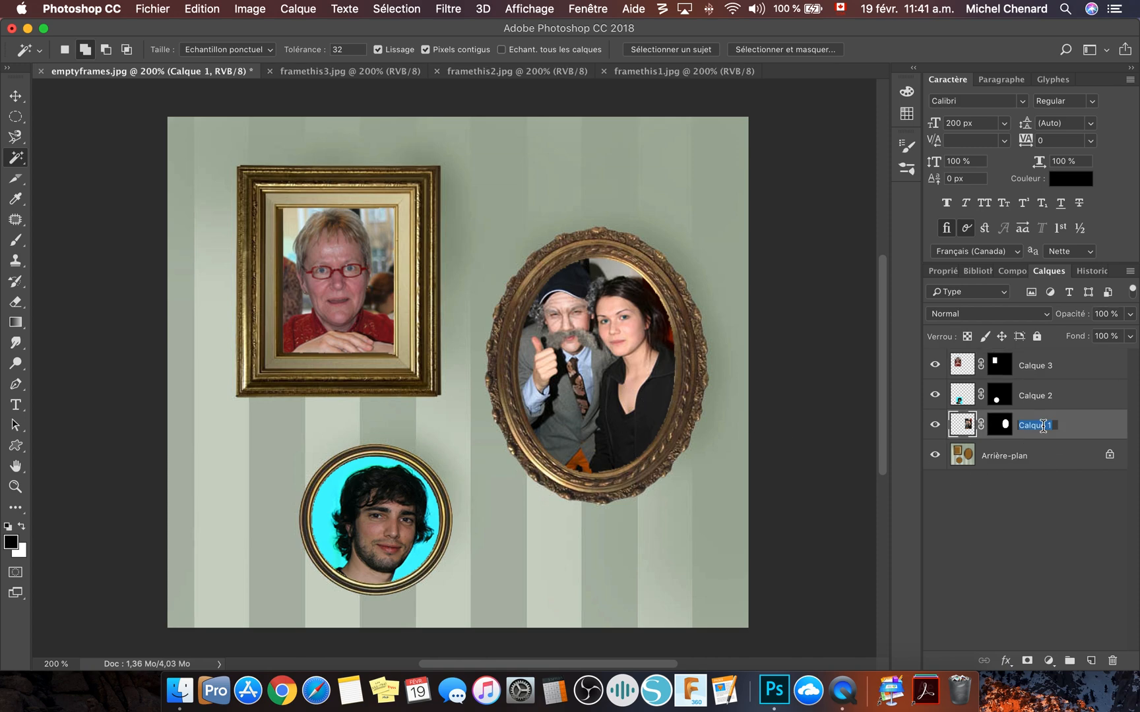
{"action": "type", "text": "Bob et Marie"}
{"action": "key", "text": "Return"}
{"action": "double_click", "coordinate": [1042, 395]}
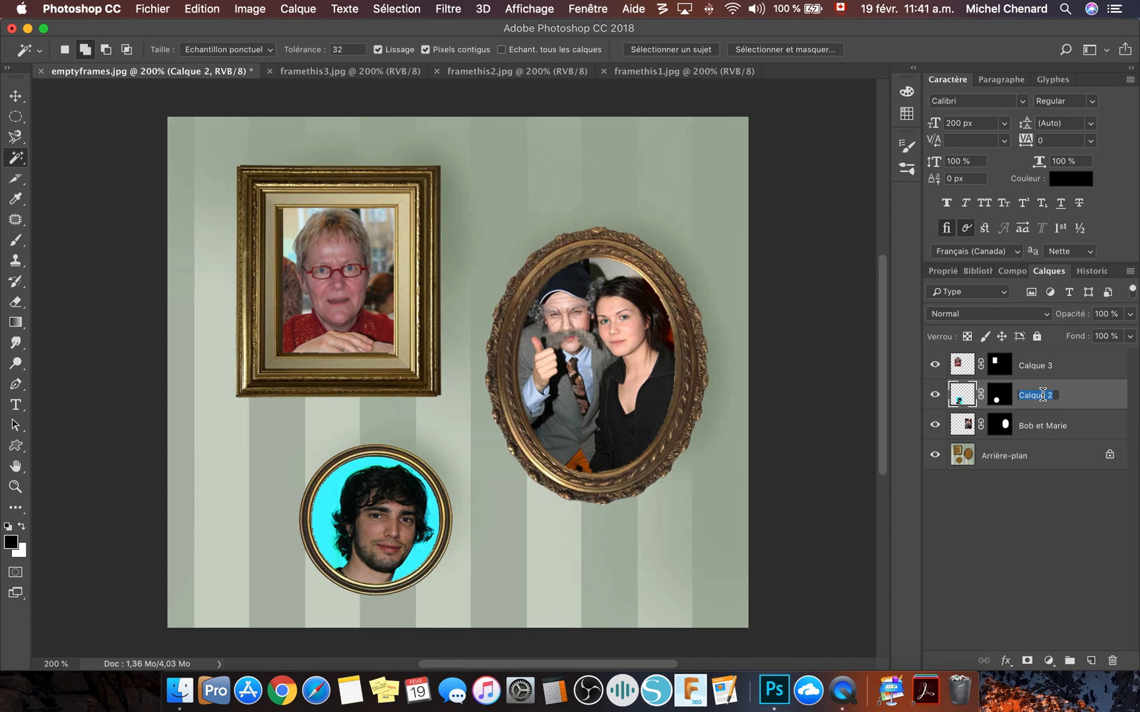
{"action": "type", "text": "Marc"}
{"action": "key", "text": "Return"}
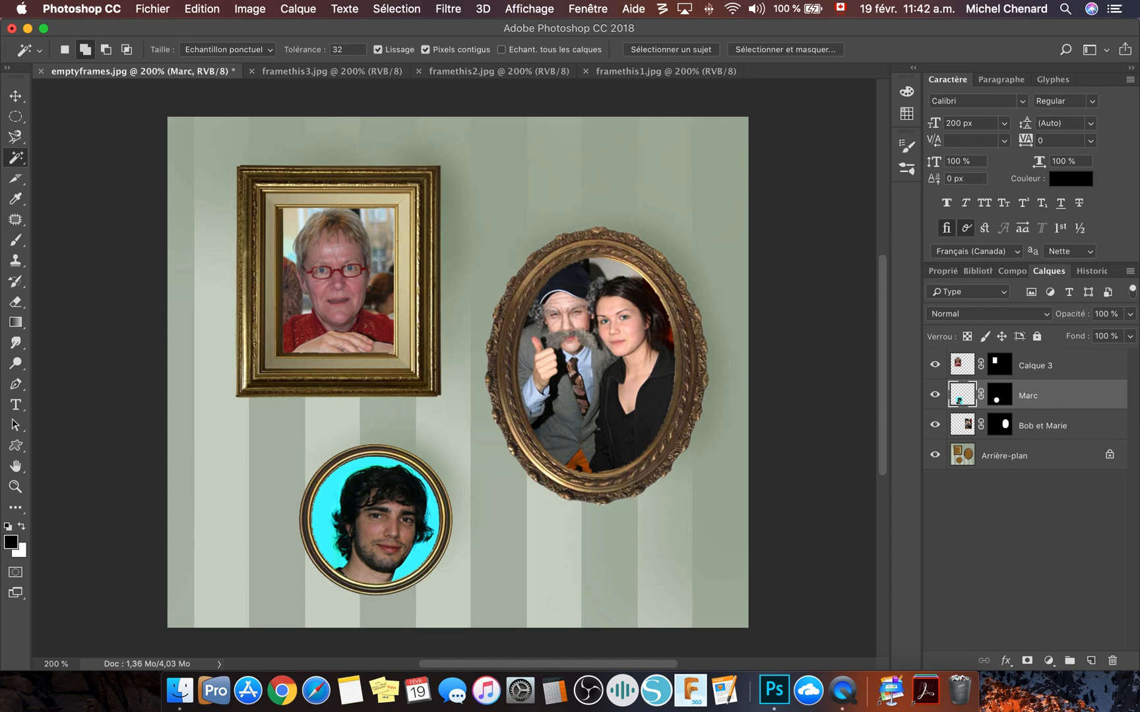
{"action": "double_click", "coordinate": [1041, 364]}
{"action": "type", "text": "Julie"}
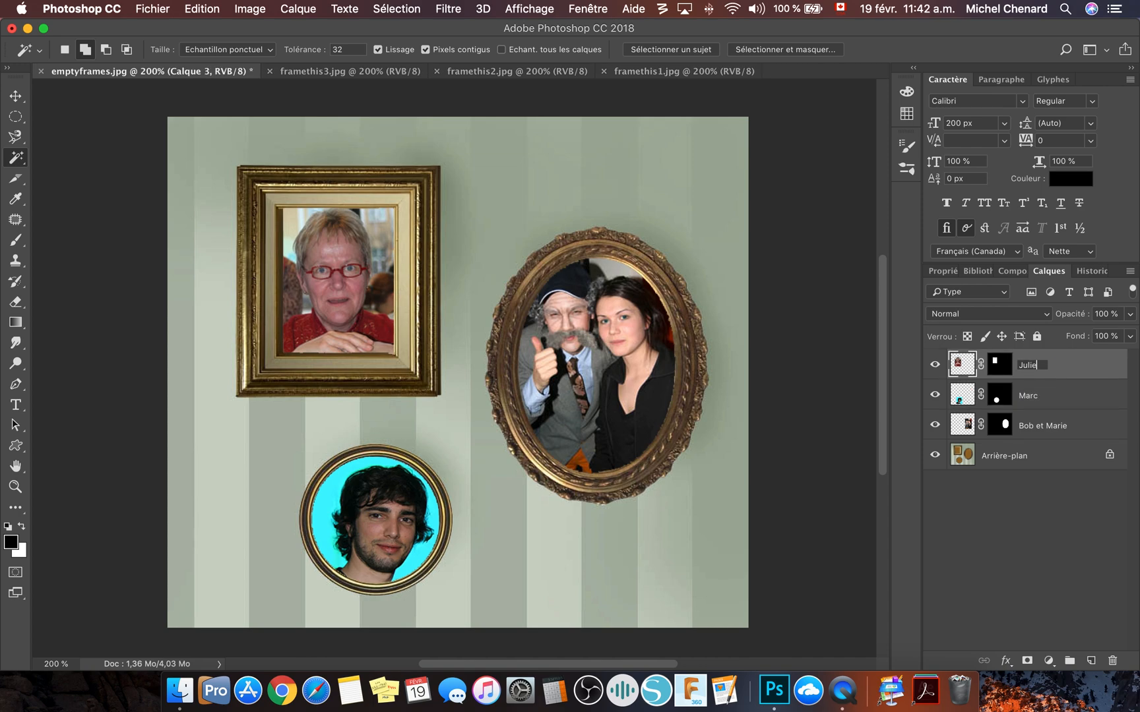
{"action": "key", "text": "Return"}
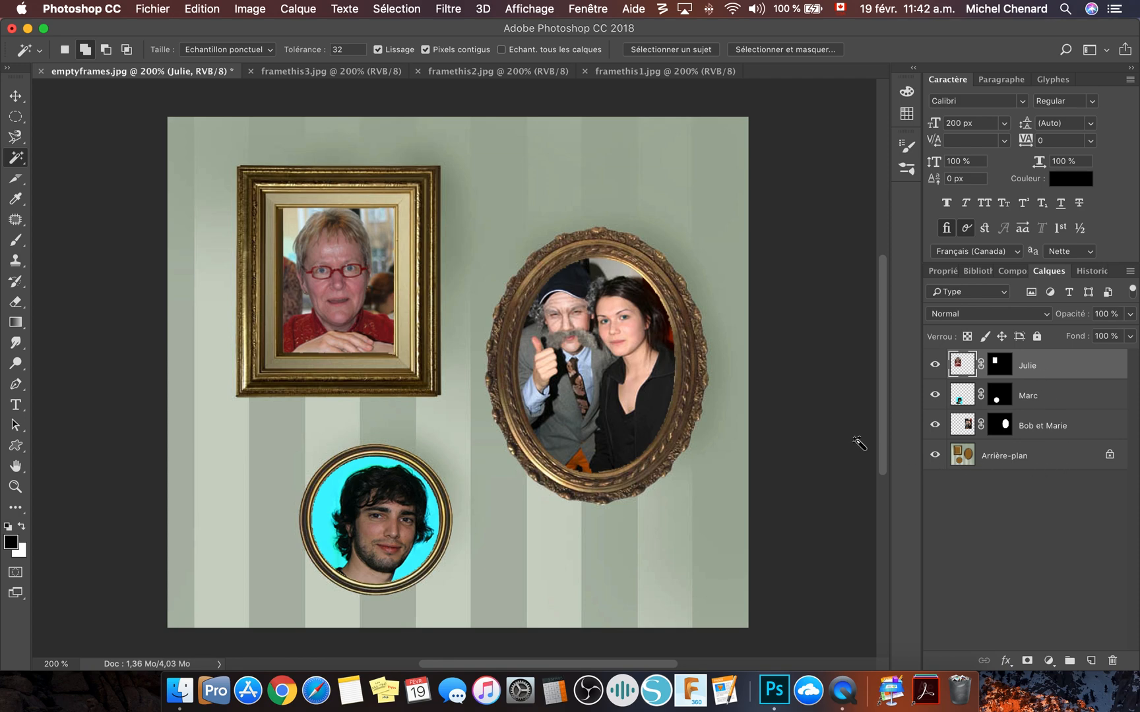